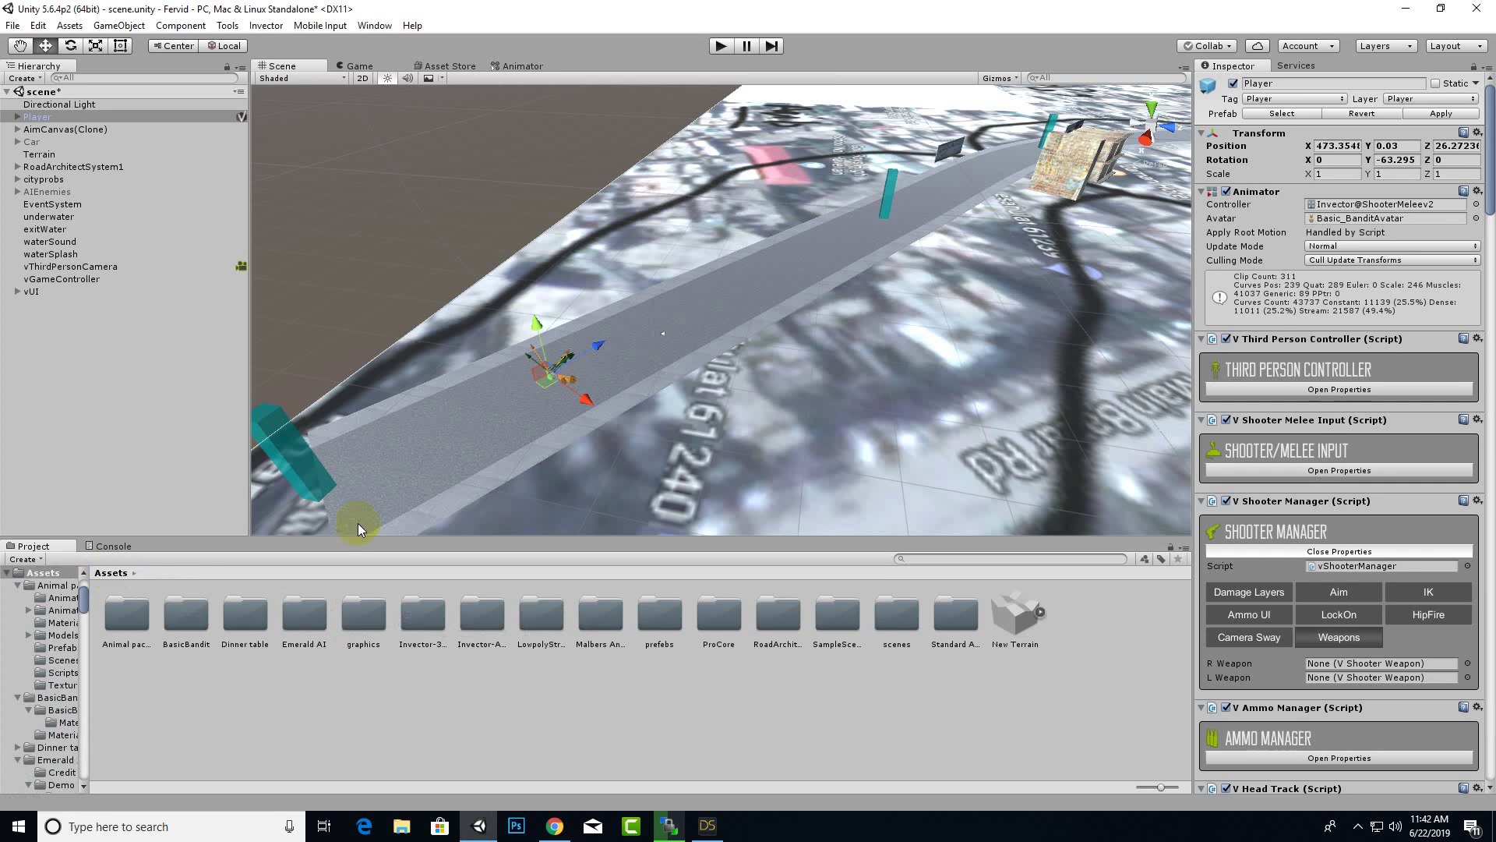
# Frame the Player in the Scene view, zoom in, and orbit to view it from behind
pyautogui.scroll(2, 578, 382)
pyautogui.scroll(2, 559, 390)
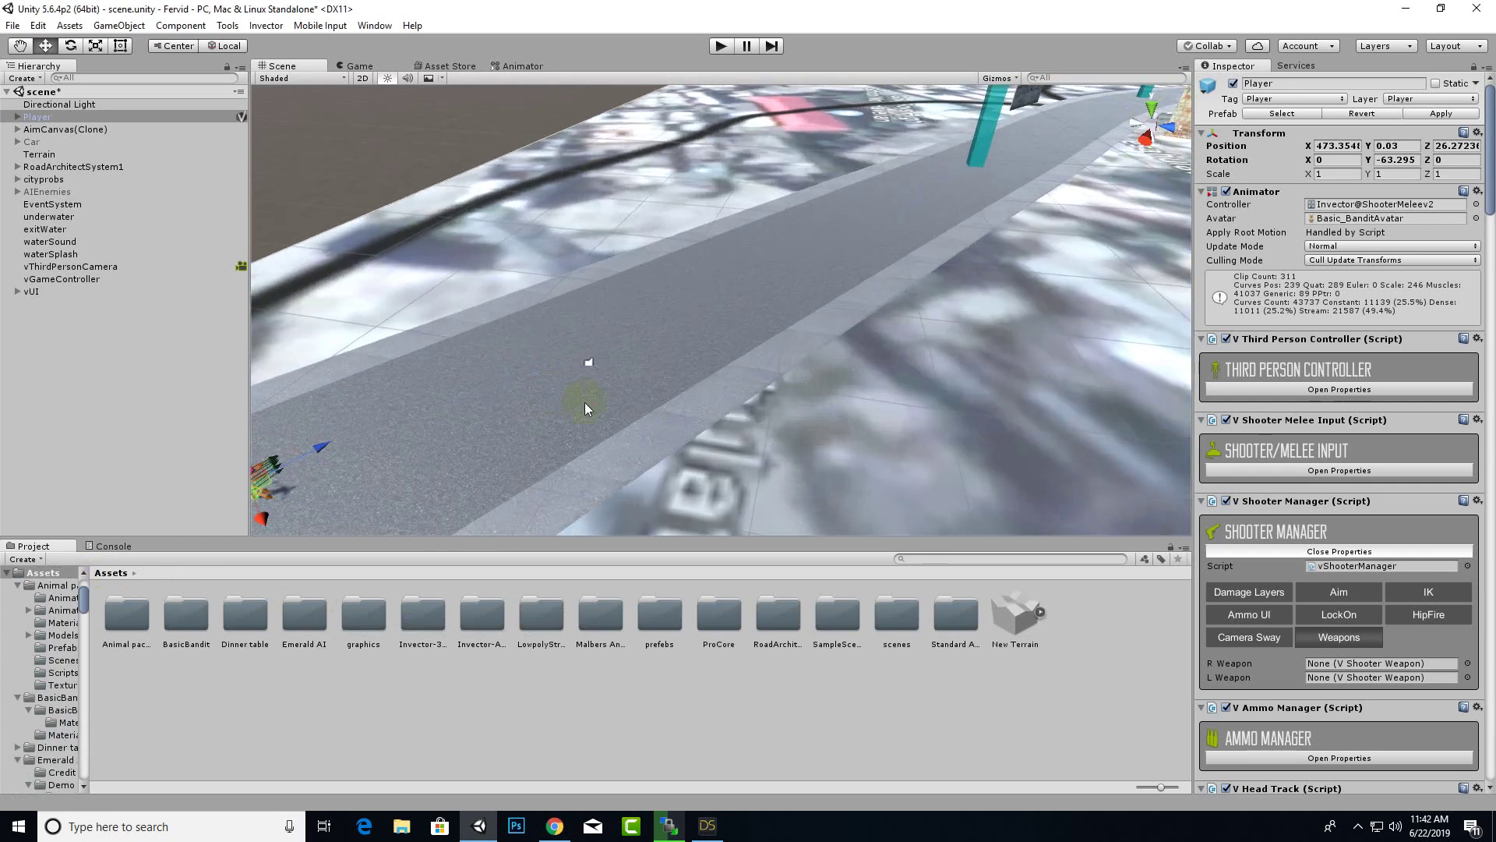
pyautogui.press('f')
pyautogui.scroll(3, 742, 314)
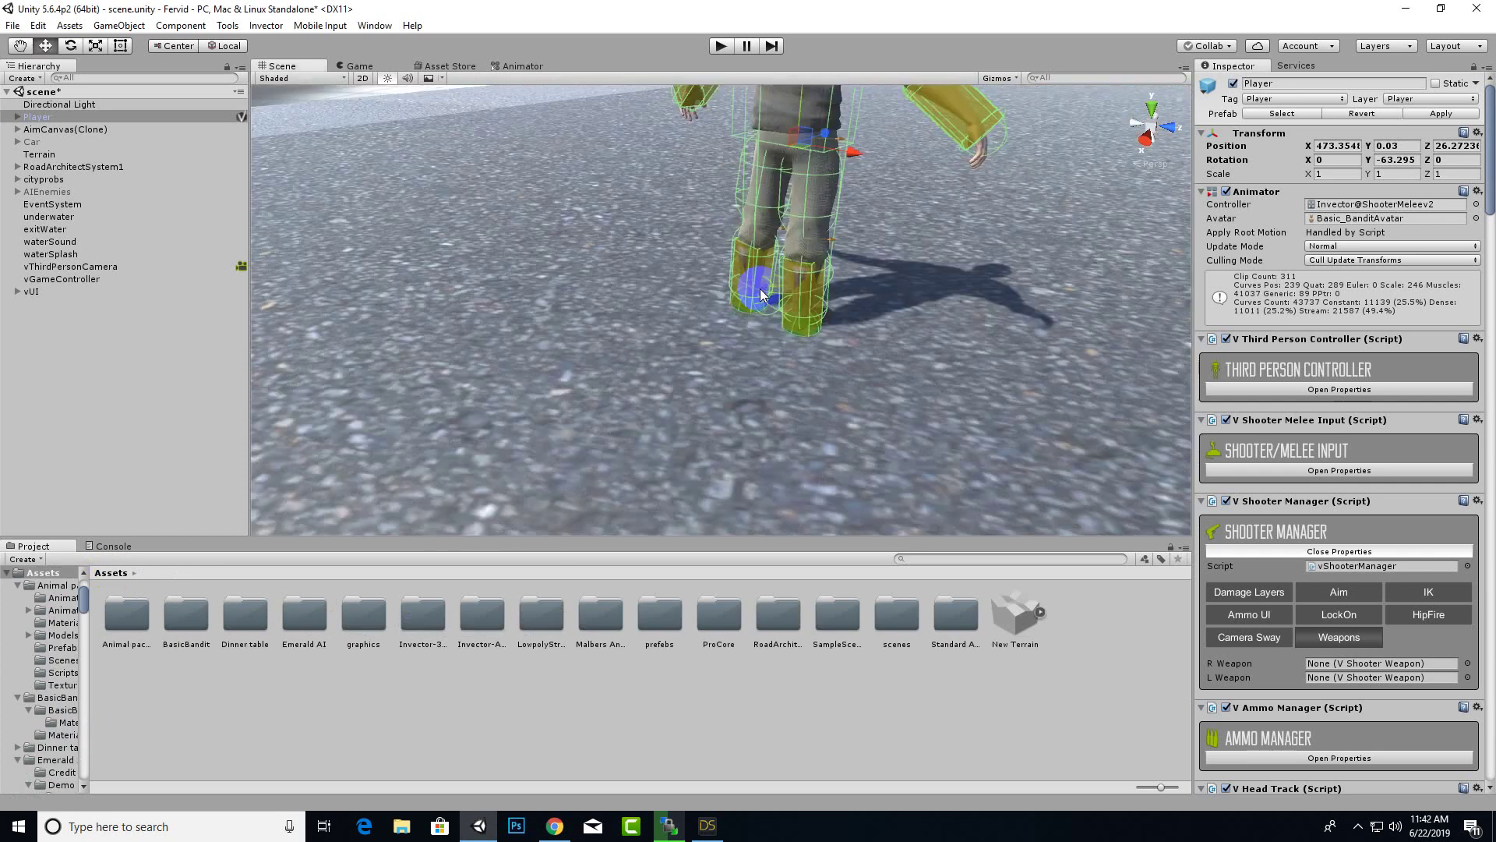
pyautogui.moveTo(742, 313); pyautogui.dragTo(842, 326, button='right')
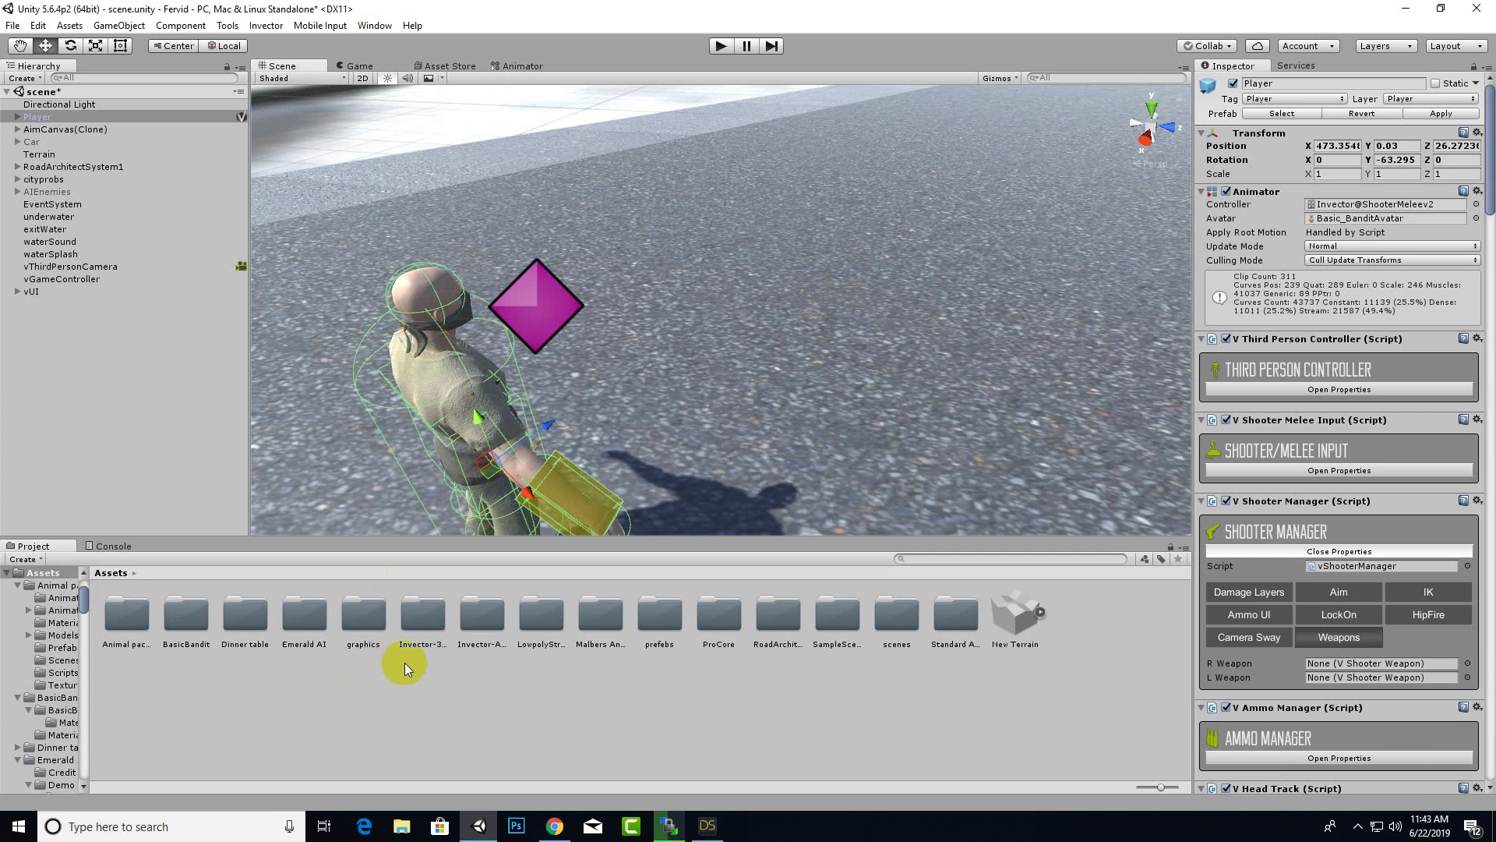
# Browse to Malbers Animations > Horse AnimSet Pro > Prefabs > Horses in the Project panel
pyautogui.doubleClick(594, 613)
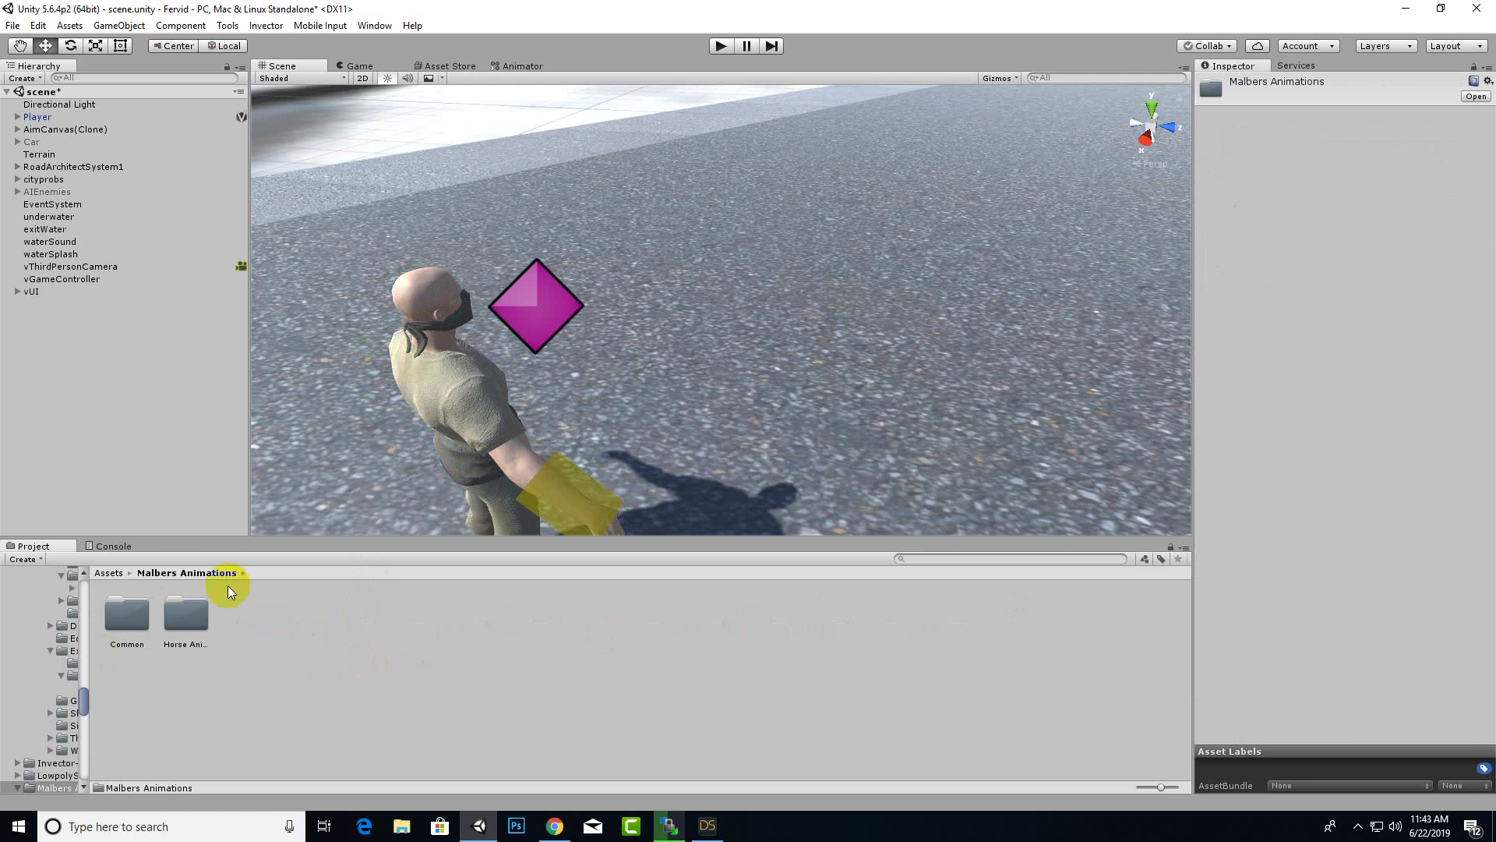
pyautogui.doubleClick(193, 616)
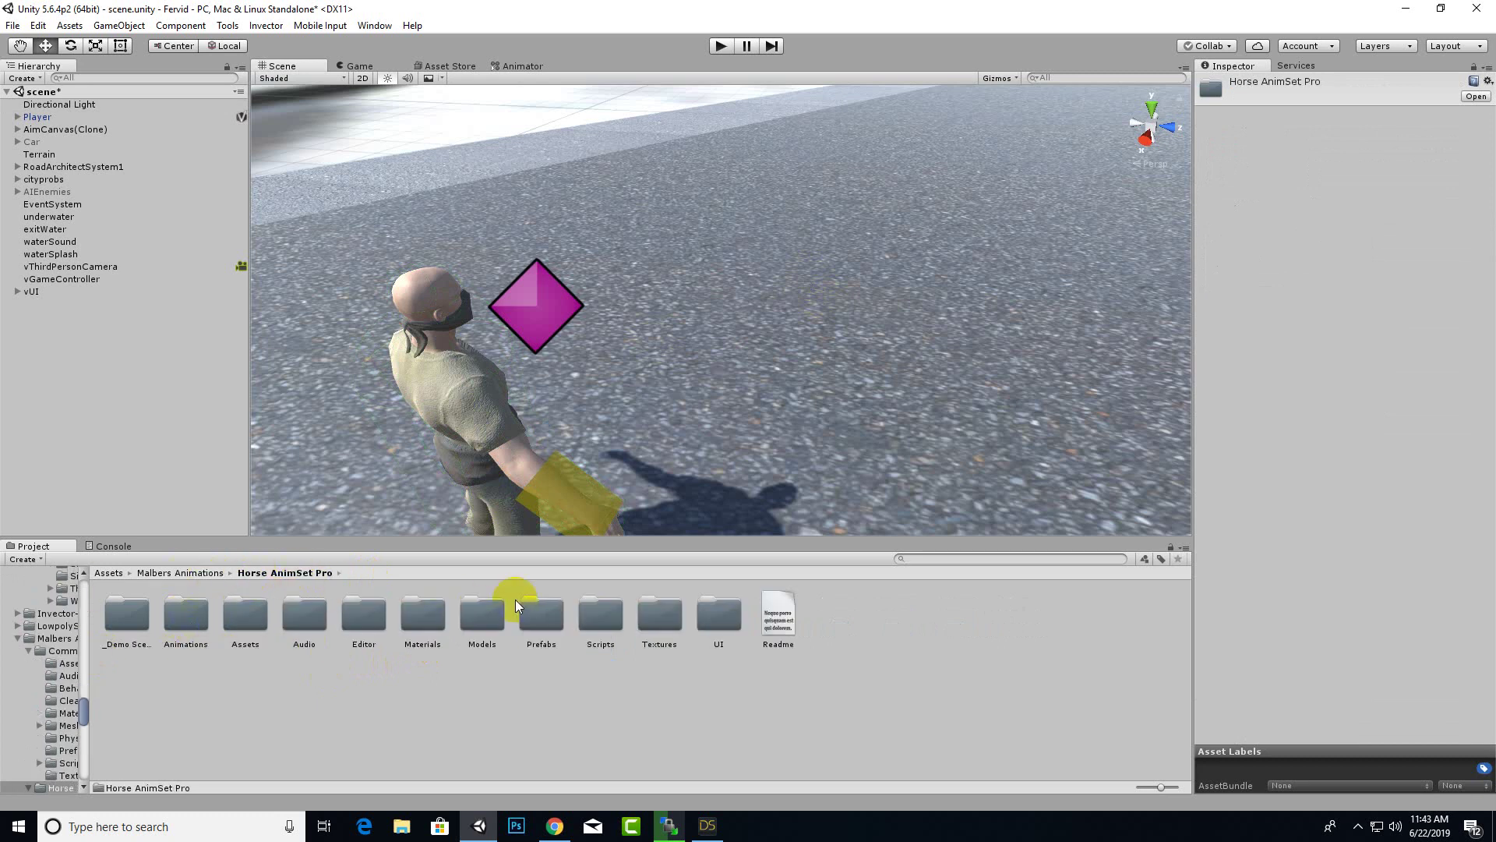
pyautogui.doubleClick(532, 610)
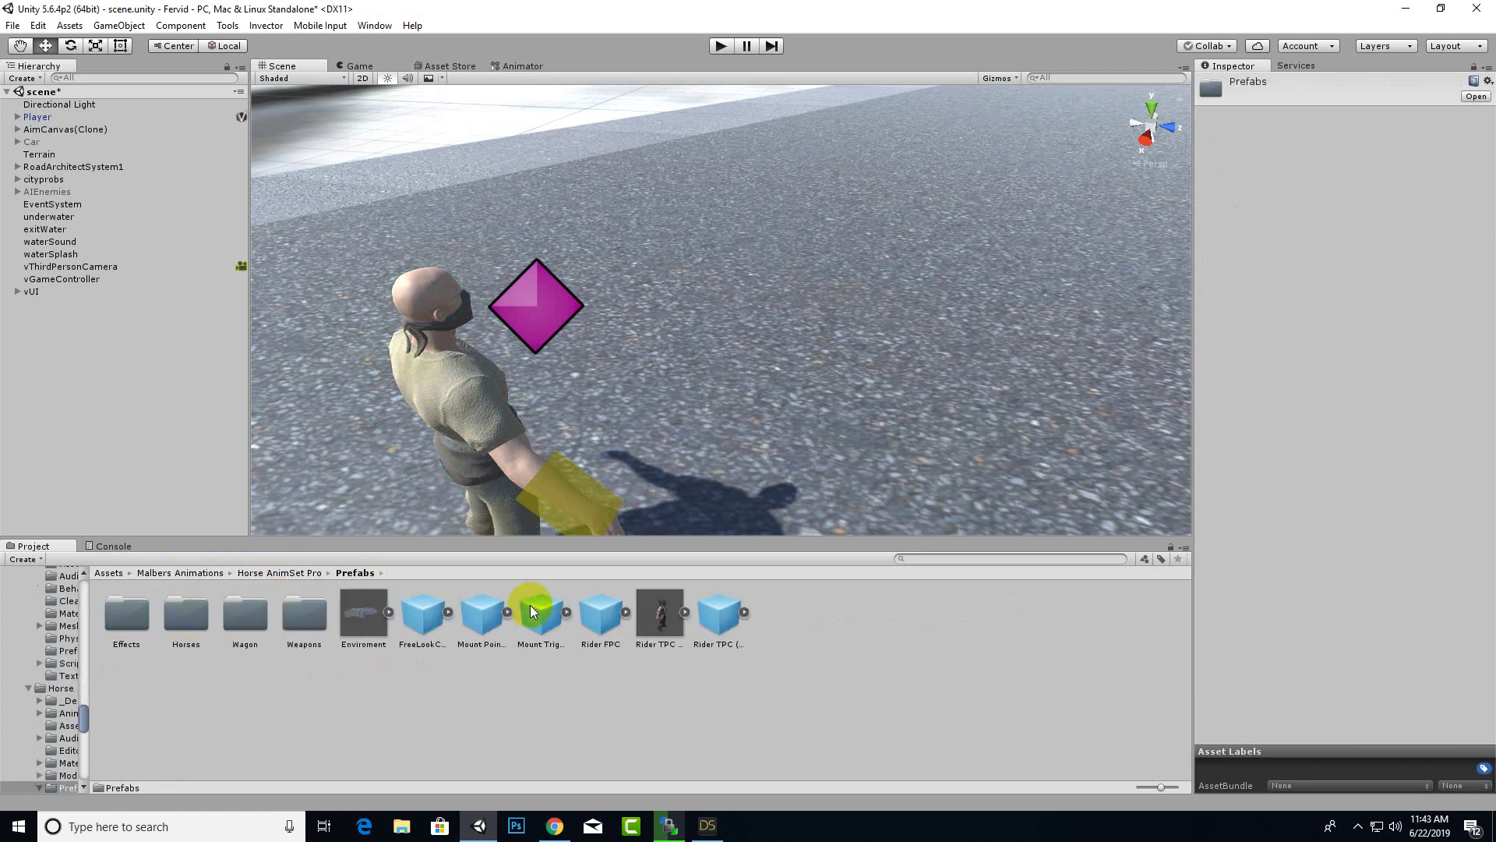
pyautogui.doubleClick(199, 620)
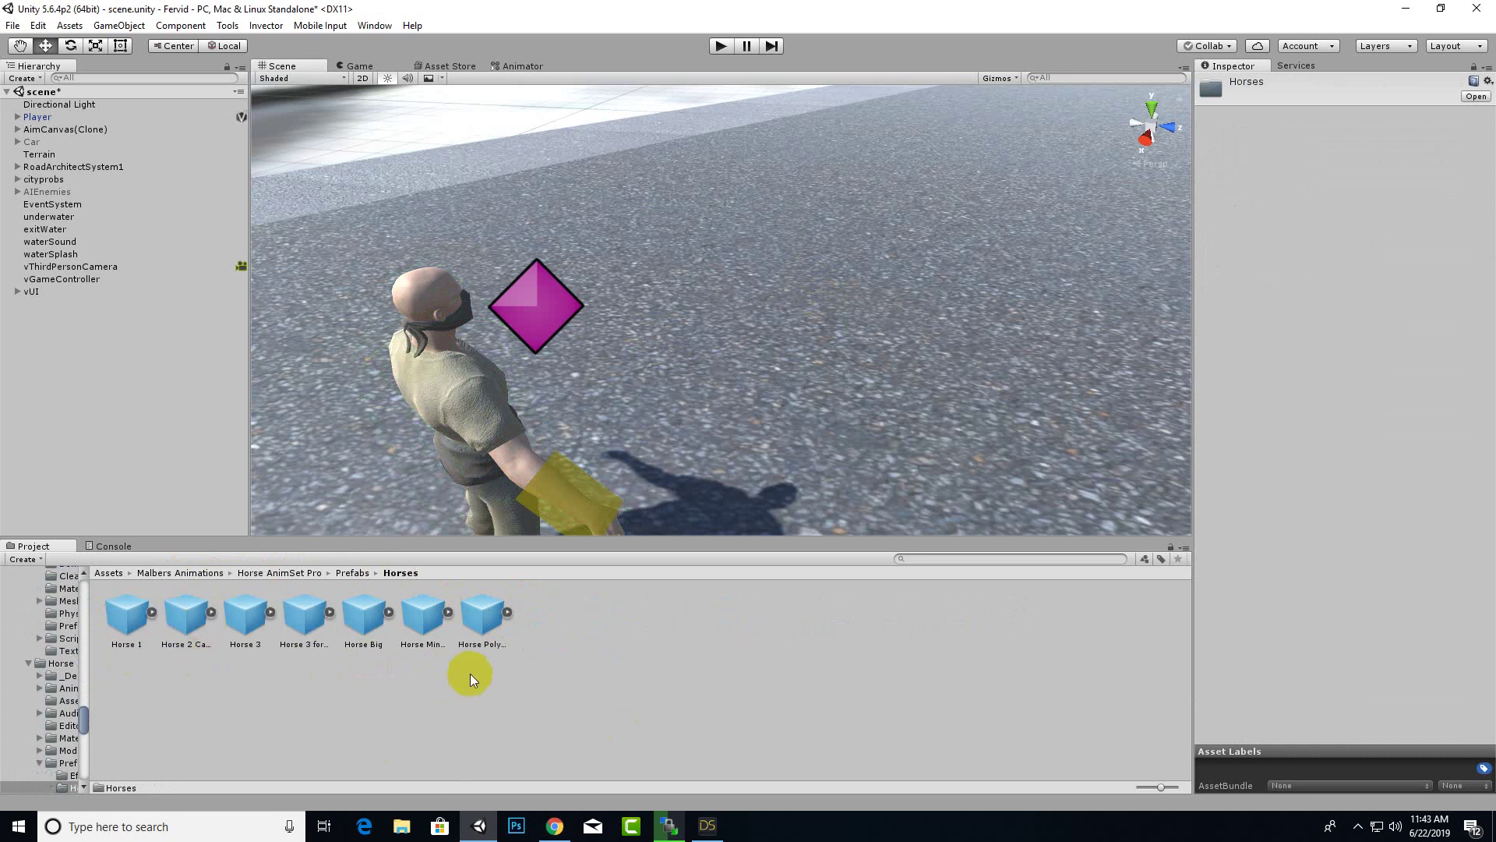
# Try the MineCraft, Horse Big and Horse 3 for Mobile prefabs in the scene, then delete them
pyautogui.moveTo(425, 620); pyautogui.dragTo(657, 443)
pyautogui.moveTo(481, 535); pyautogui.dragTo(483, 538)
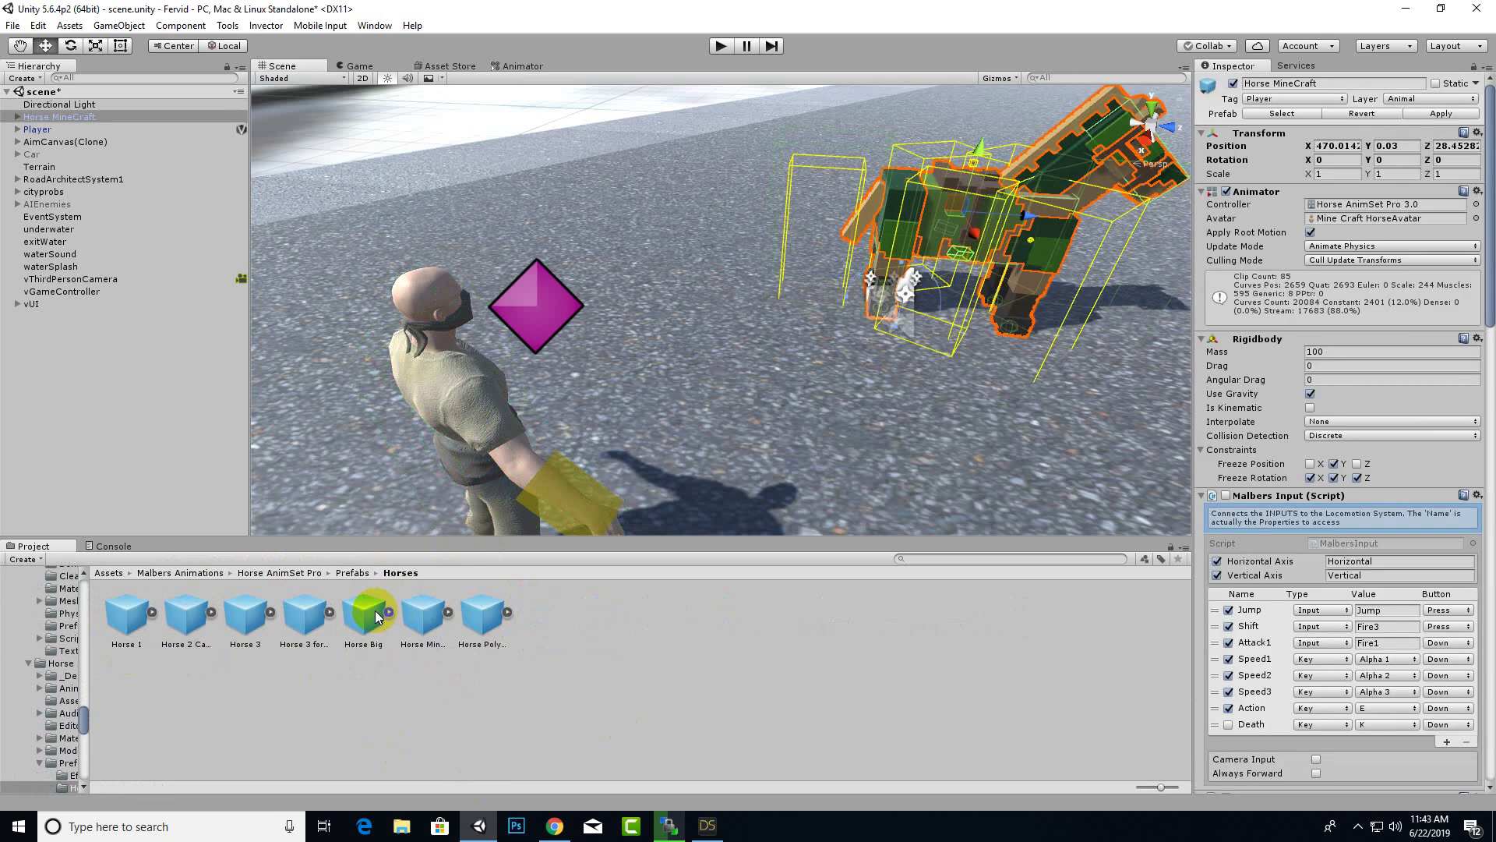
pyautogui.moveTo(363, 616); pyautogui.dragTo(779, 374)
pyautogui.moveTo(303, 612); pyautogui.dragTo(596, 425)
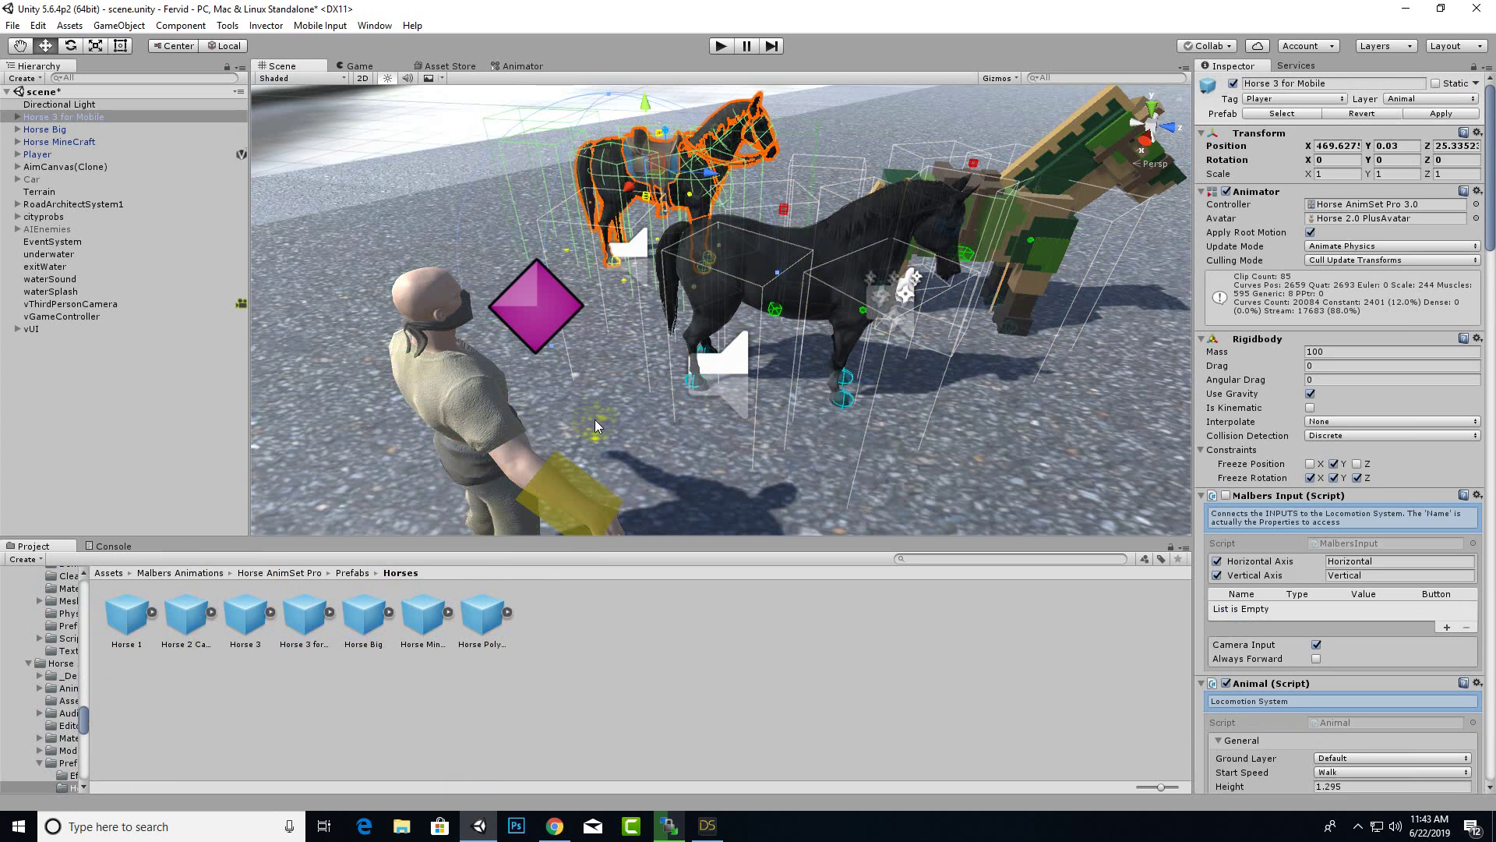
pyautogui.press('Delete')
pyautogui.click(1048, 222)
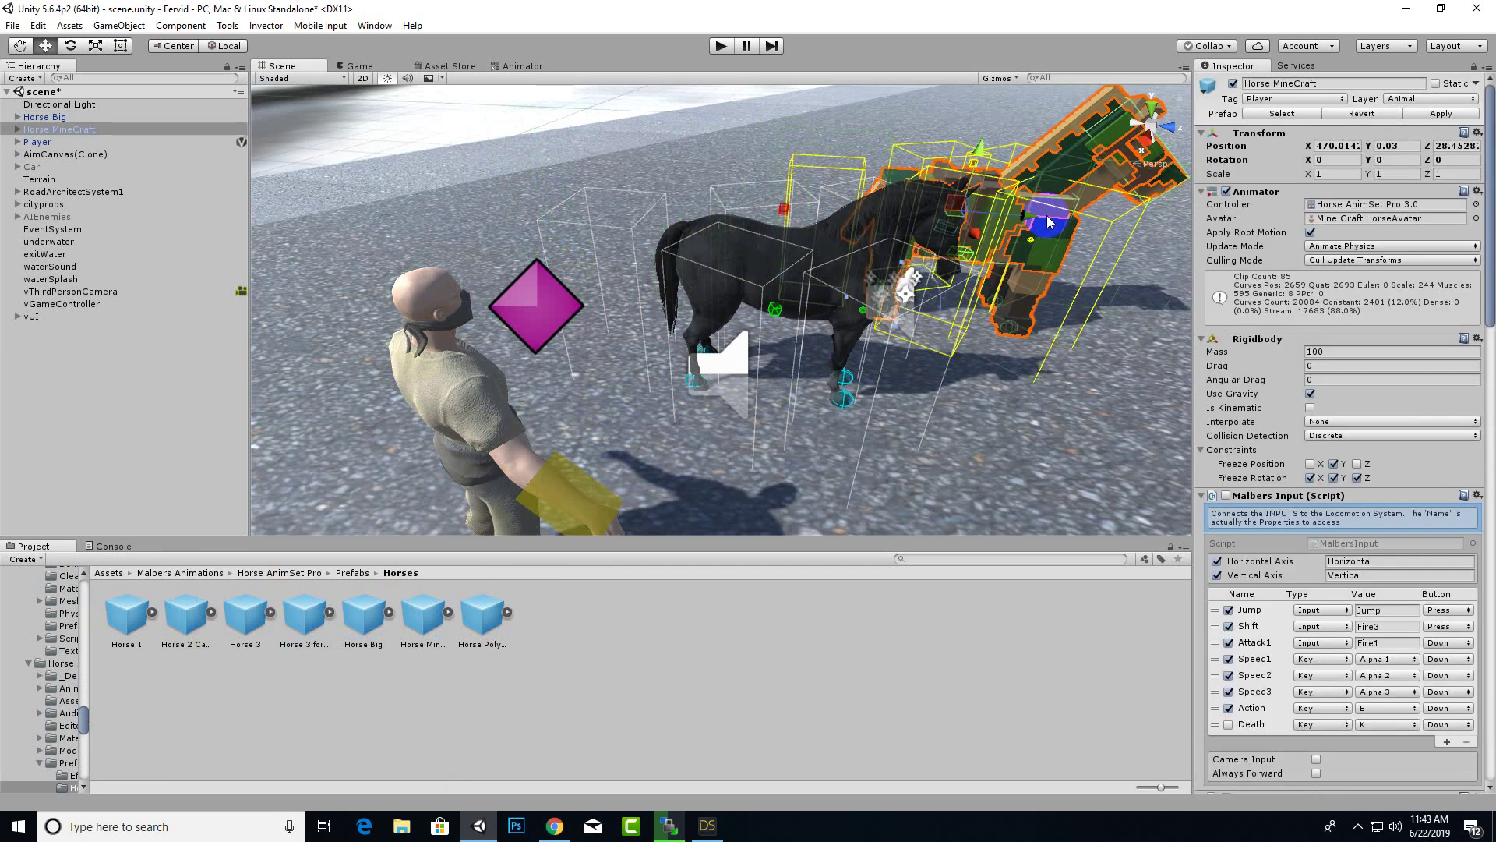
pyautogui.press('Delete')
pyautogui.click(90, 117)
pyautogui.press('Delete')
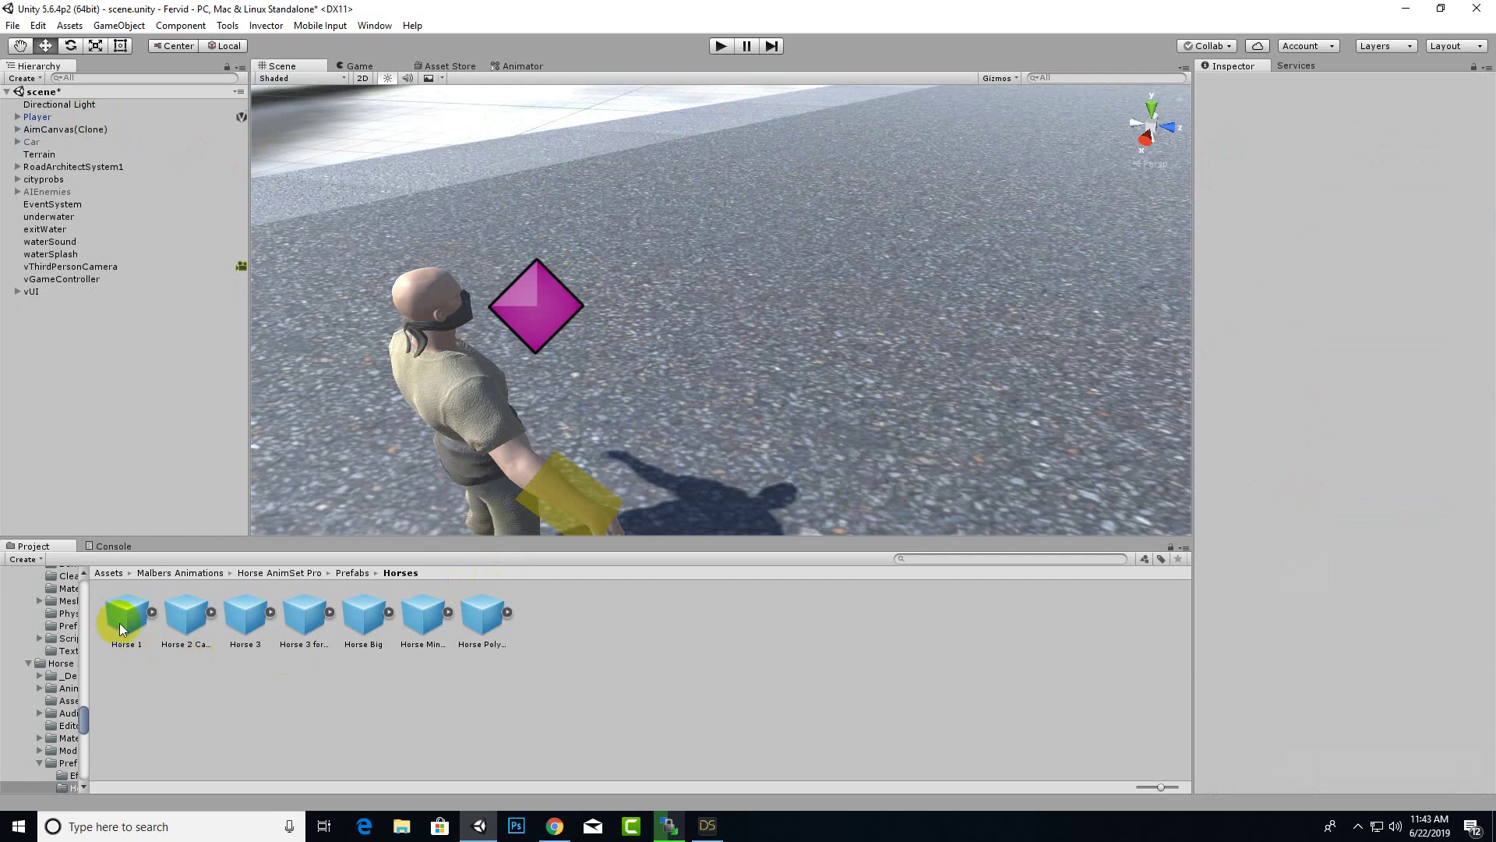
# Place the armored Horse 1 prefab in the scene beside the Player
pyautogui.moveTo(122, 628); pyautogui.dragTo(746, 348)
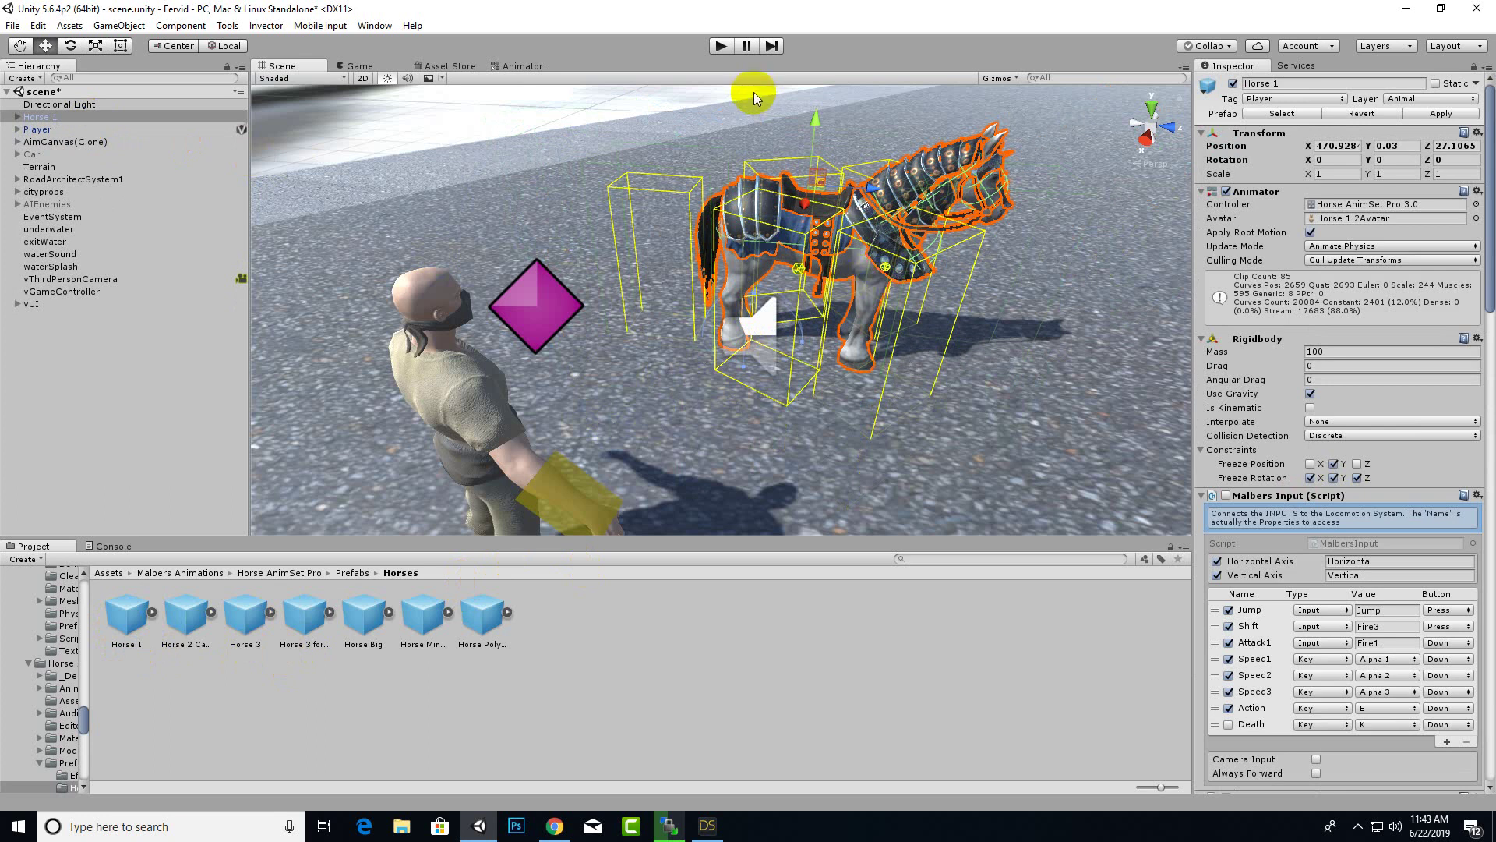
pyautogui.scroll(-5, 663, 256)
pyautogui.scroll(5, 662, 256)
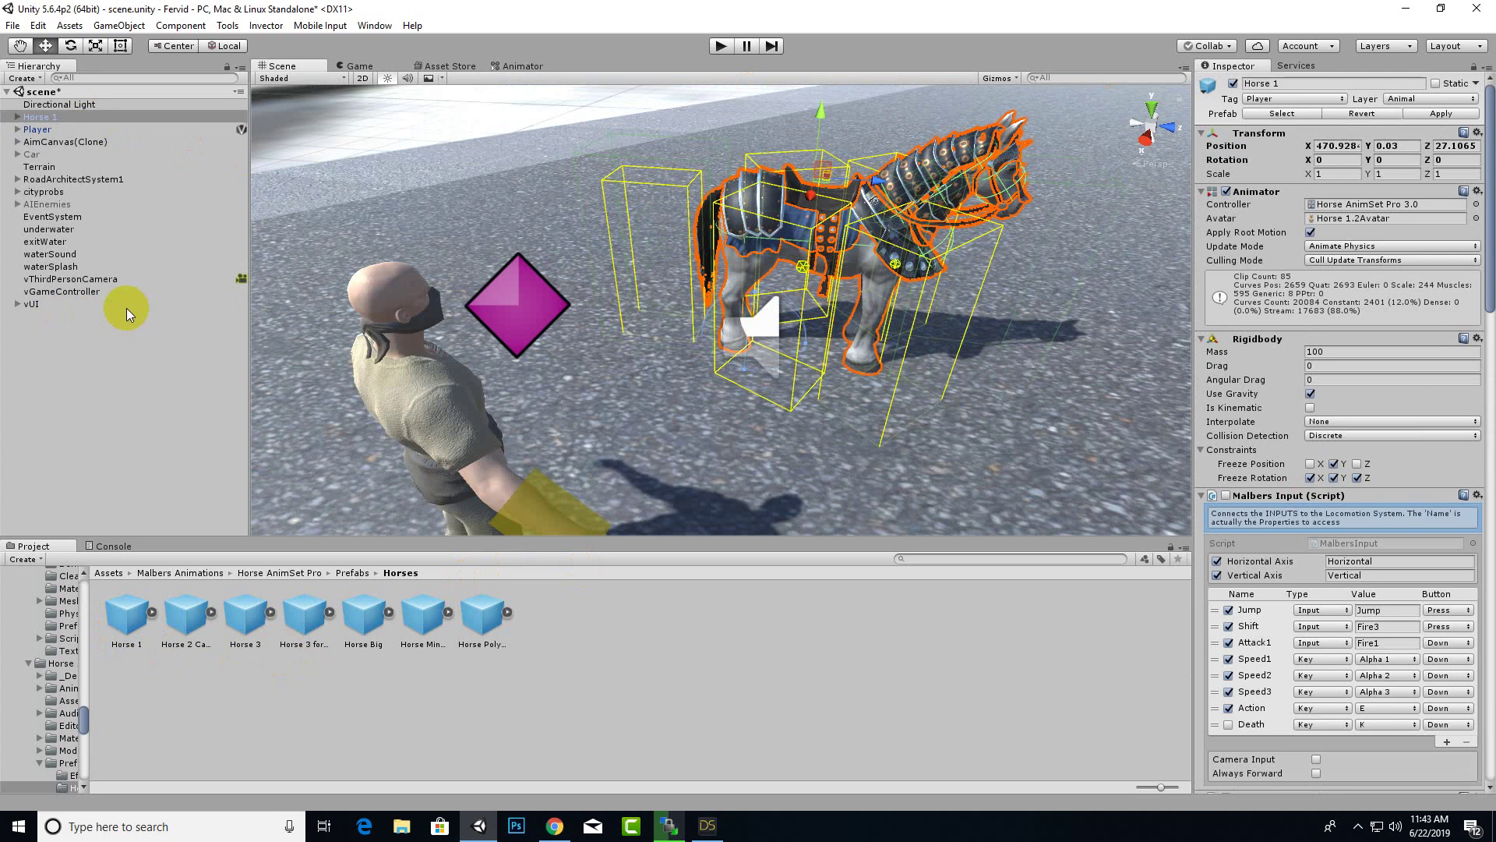
# Select the Player and review its Rider 3rd Person mount key, leaving it on F
pyautogui.click(49, 129)
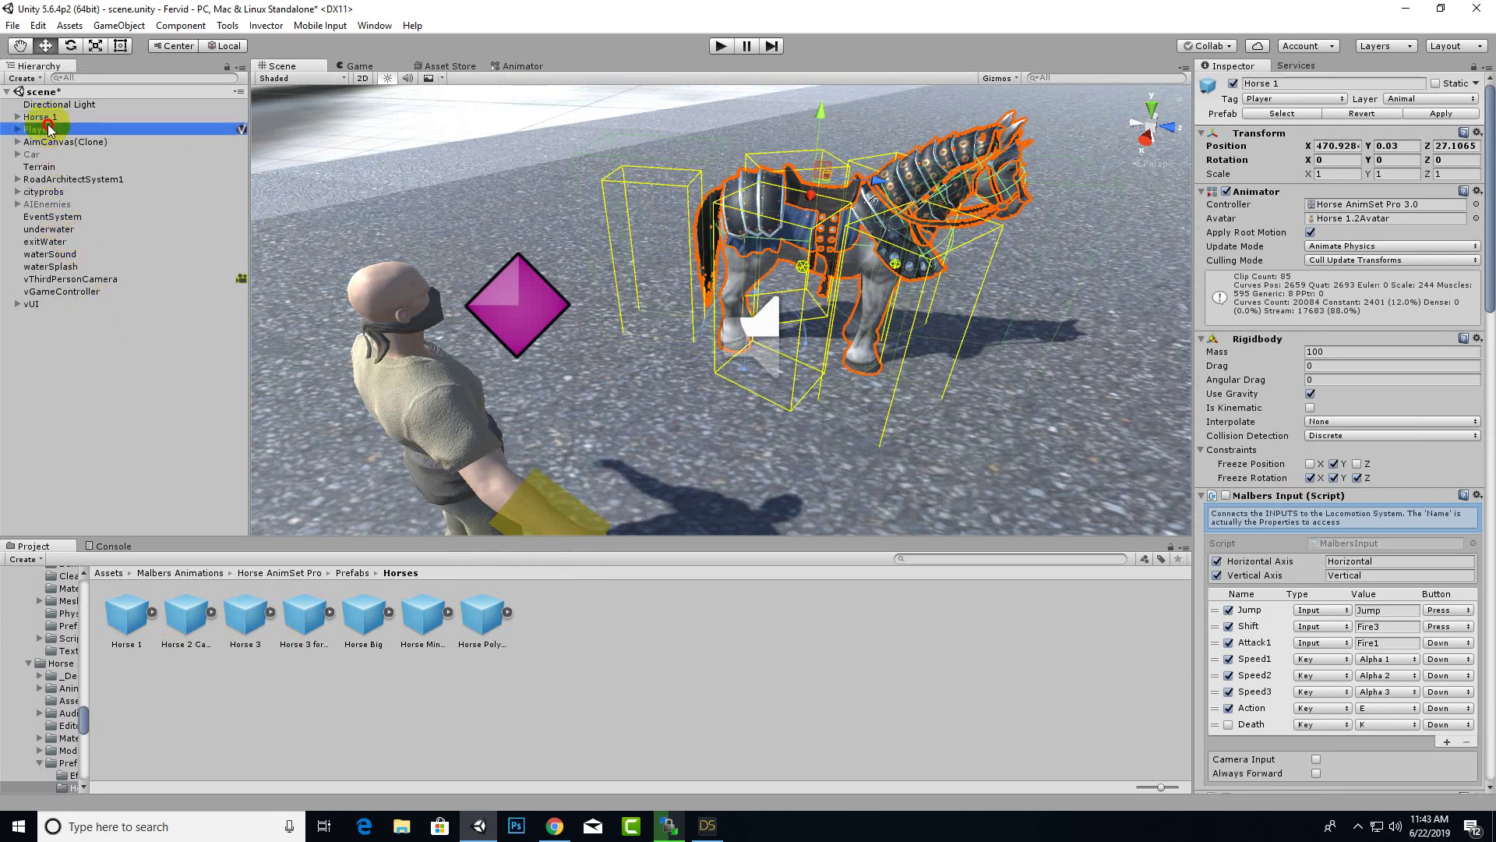
pyautogui.scroll(-10, 1266, 580)
pyautogui.scroll(-10, 1266, 581)
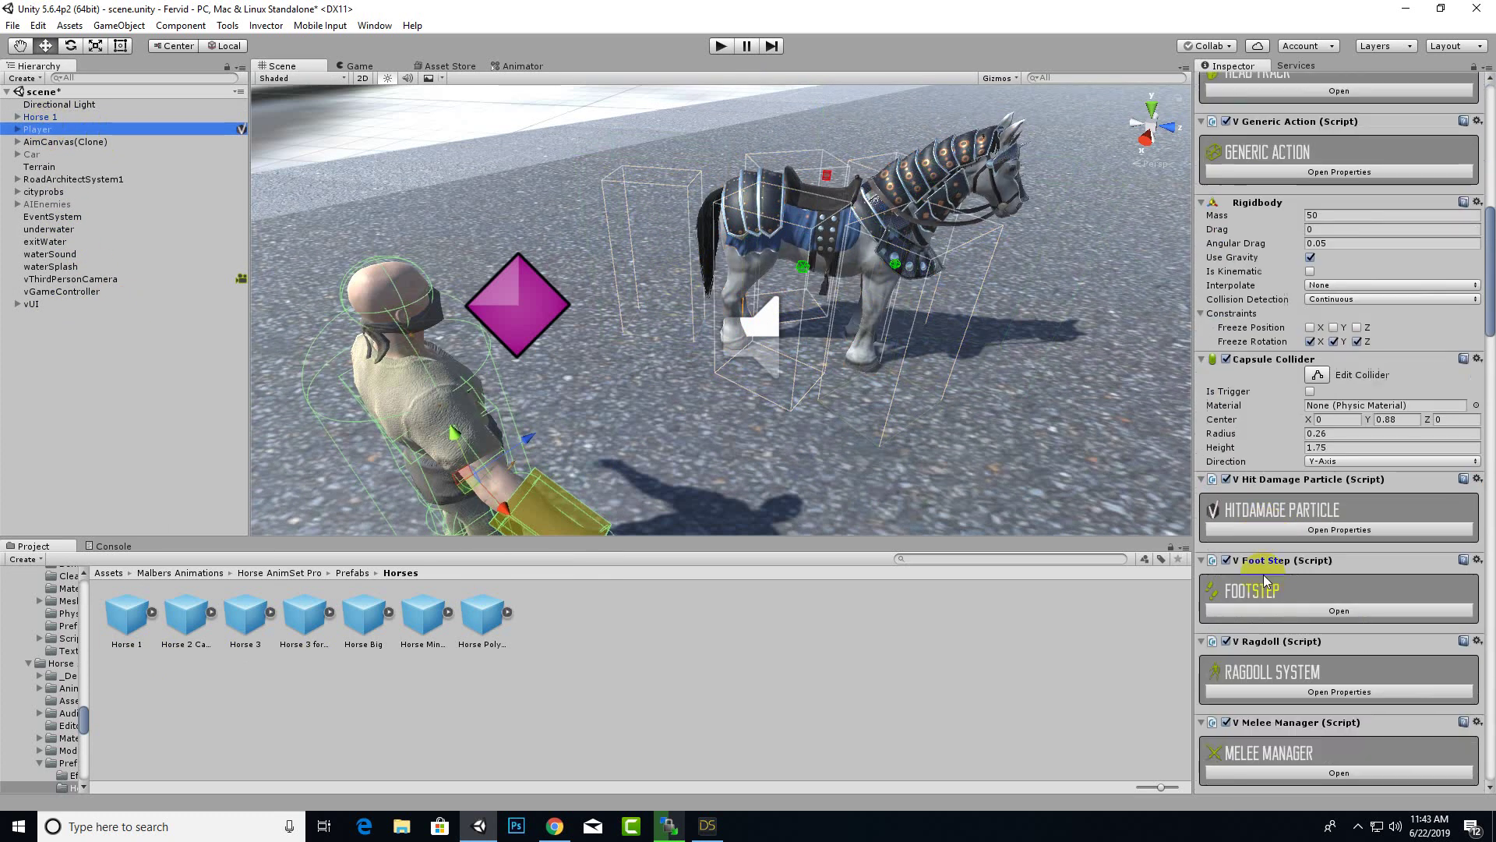
pyautogui.scroll(-5, 1264, 573)
pyautogui.scroll(-8, 1325, 729)
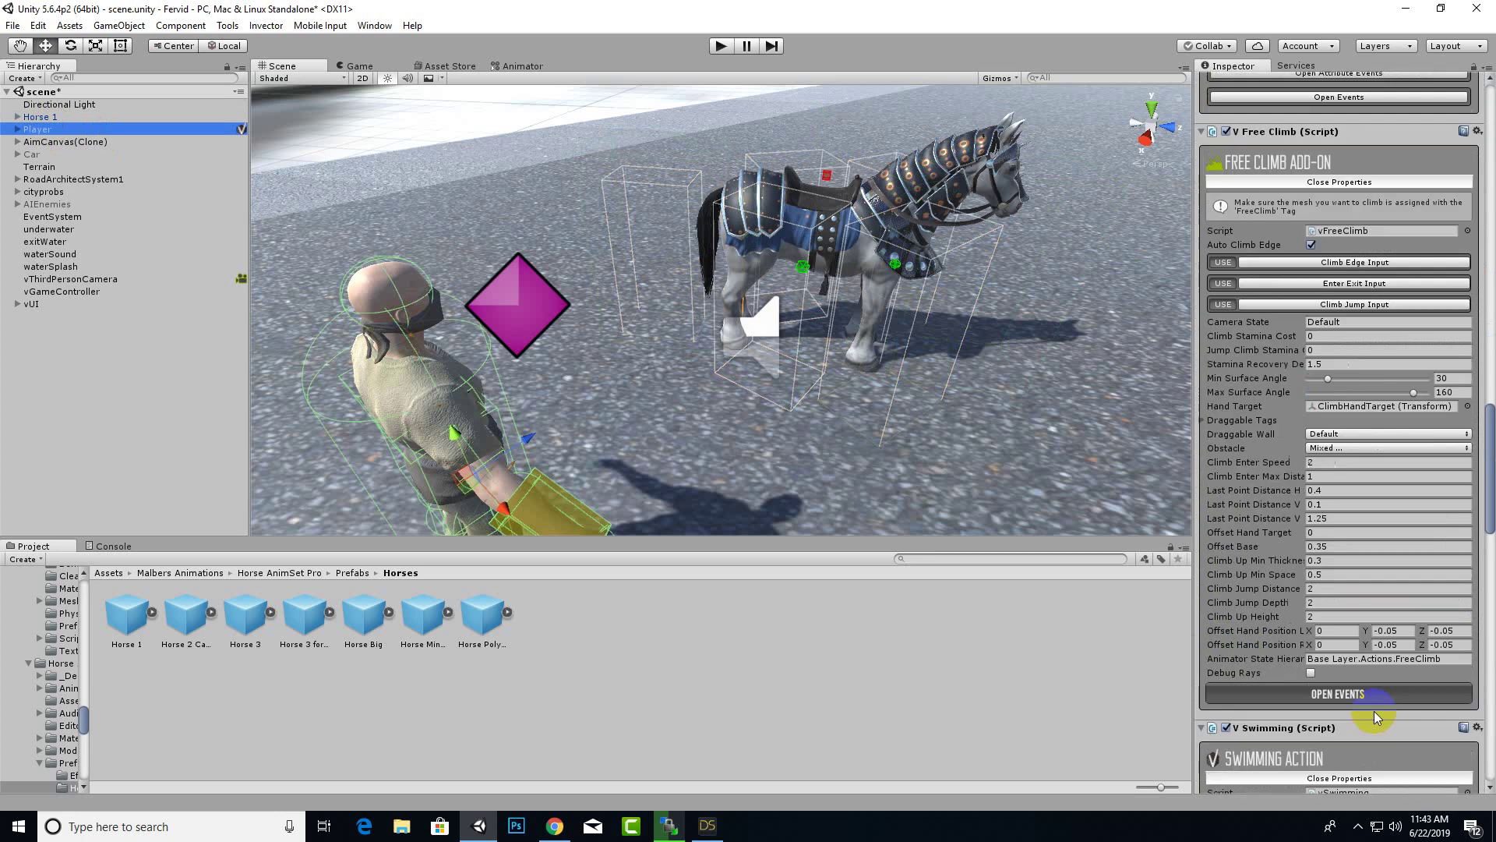
pyautogui.scroll(-5, 1375, 717)
pyautogui.scroll(-5, 1376, 717)
pyautogui.scroll(-5, 1375, 717)
pyautogui.scroll(-5, 1375, 716)
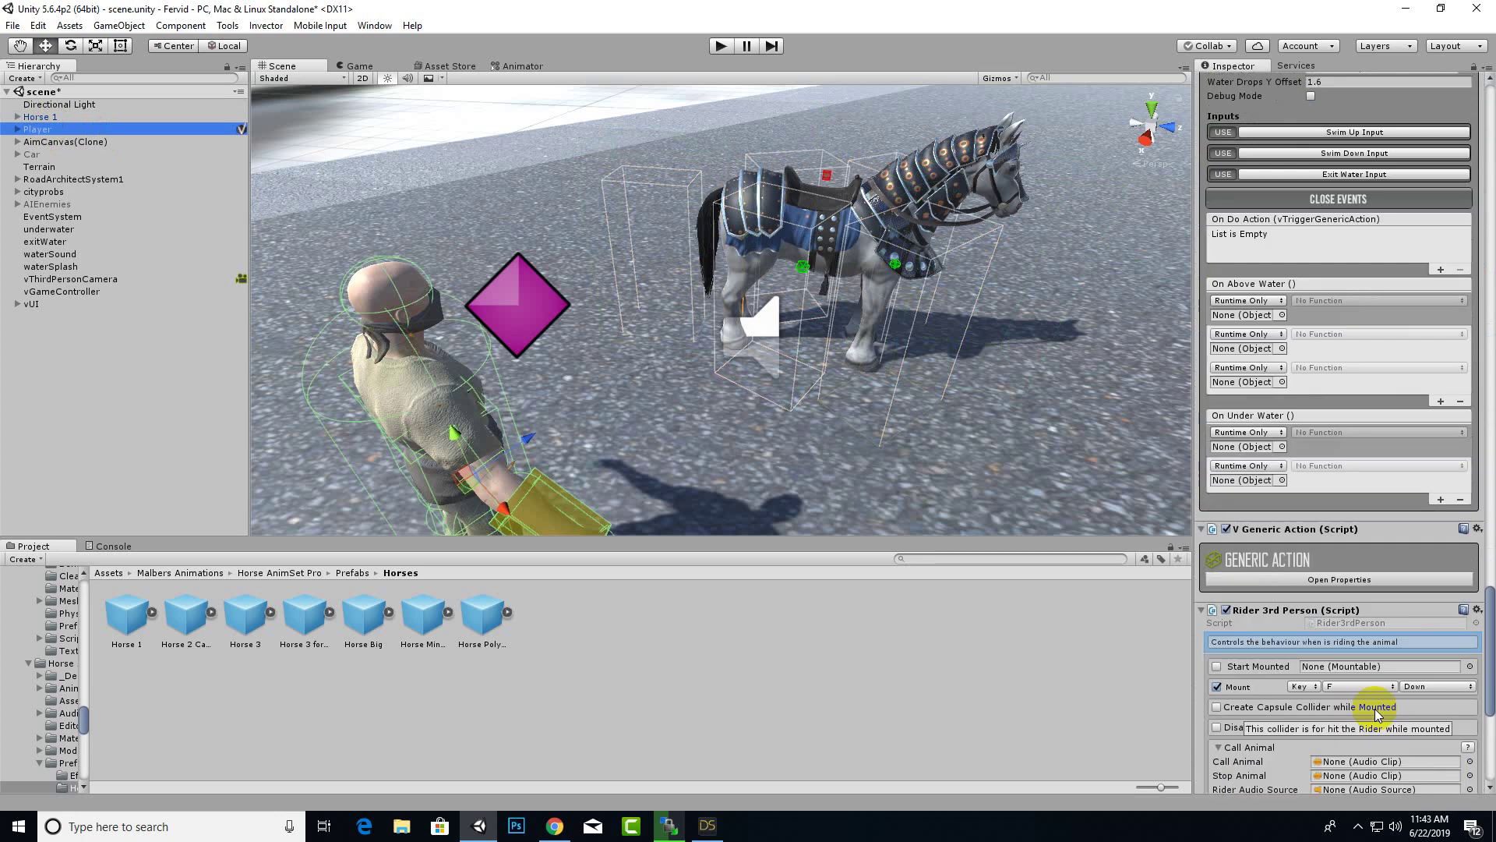
pyautogui.scroll(-5, 1375, 713)
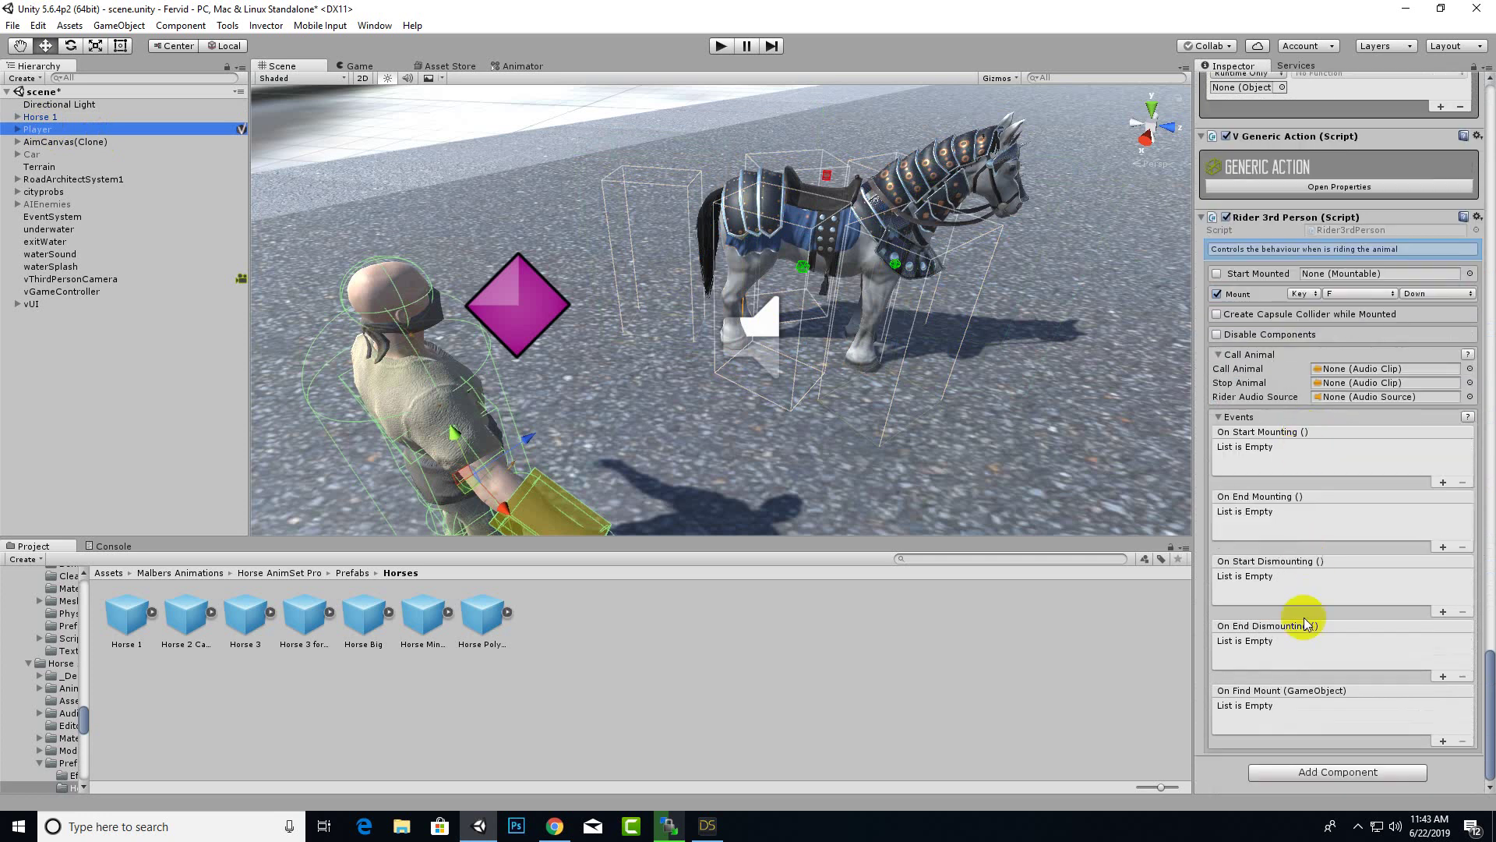
pyautogui.scroll(-2, 1278, 584)
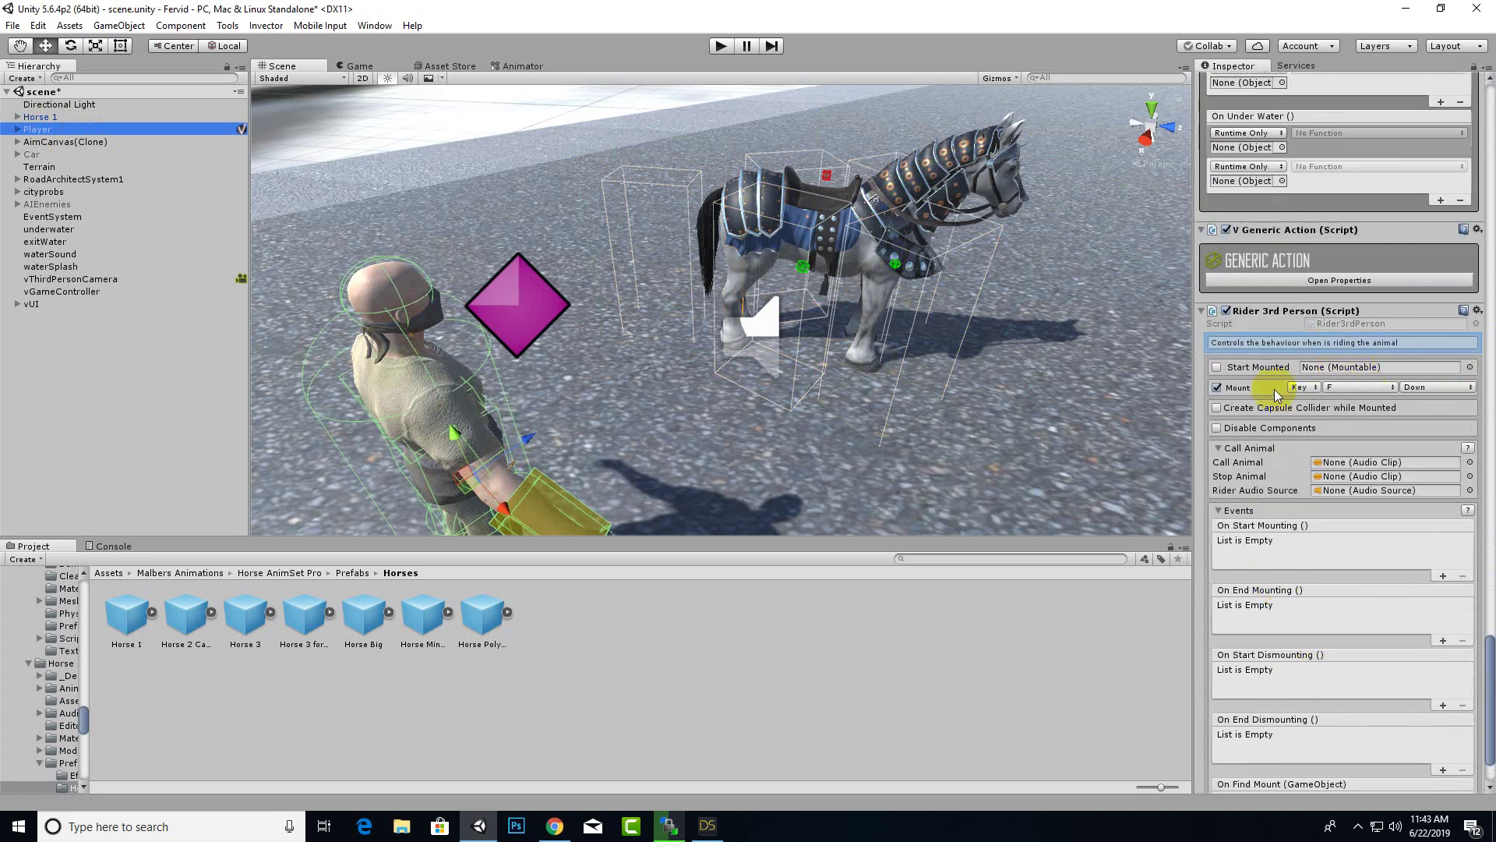
pyautogui.click(1359, 390)
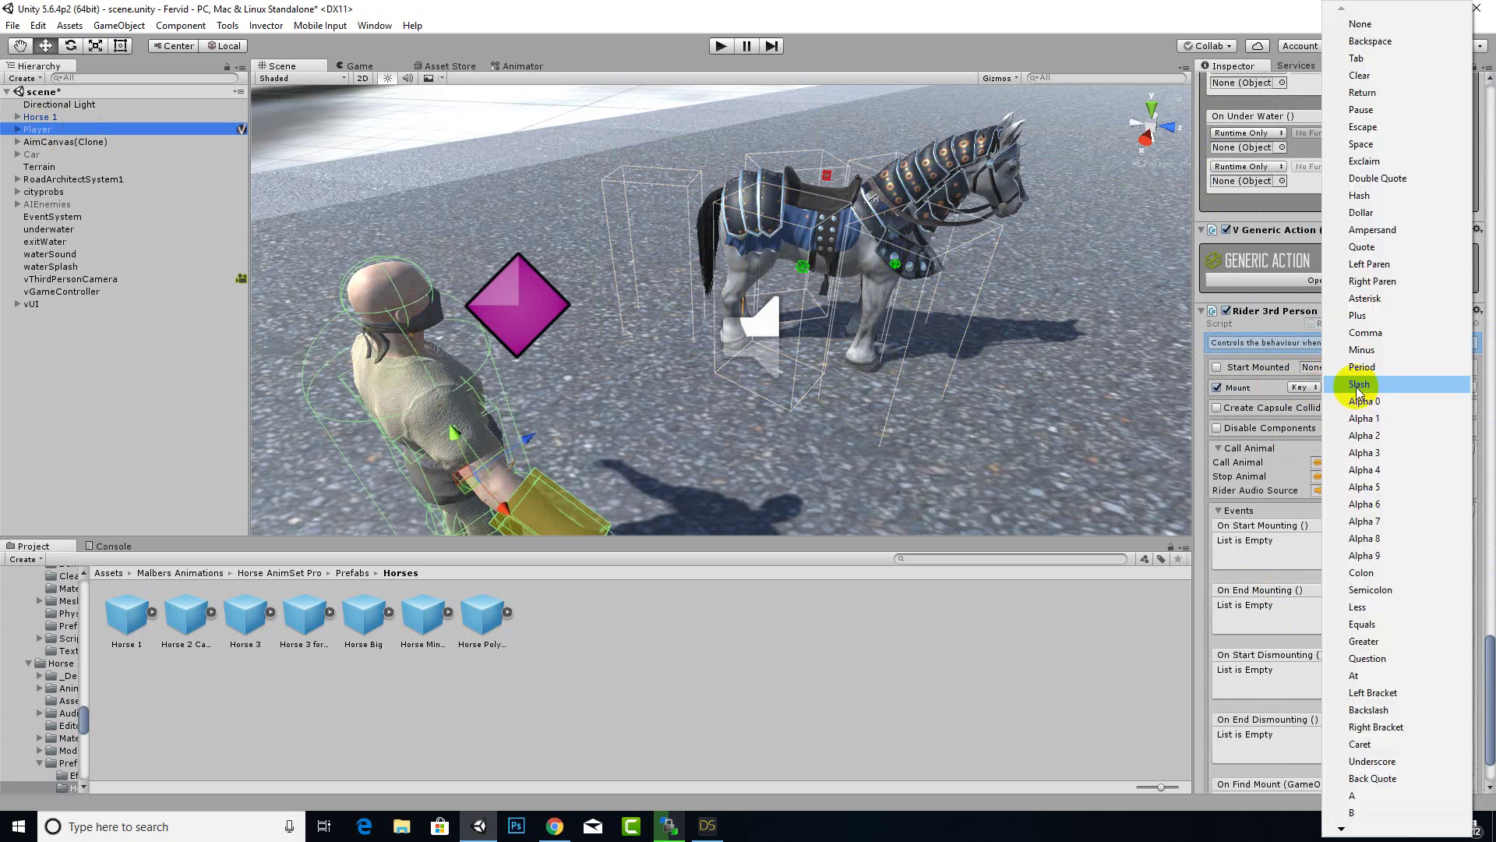
pyautogui.click(1491, 445)
# Assign Horse 1 from the scene as the Rider 3rd Person's Start Mounted animal
pyautogui.scroll(-8, 1357, 596)
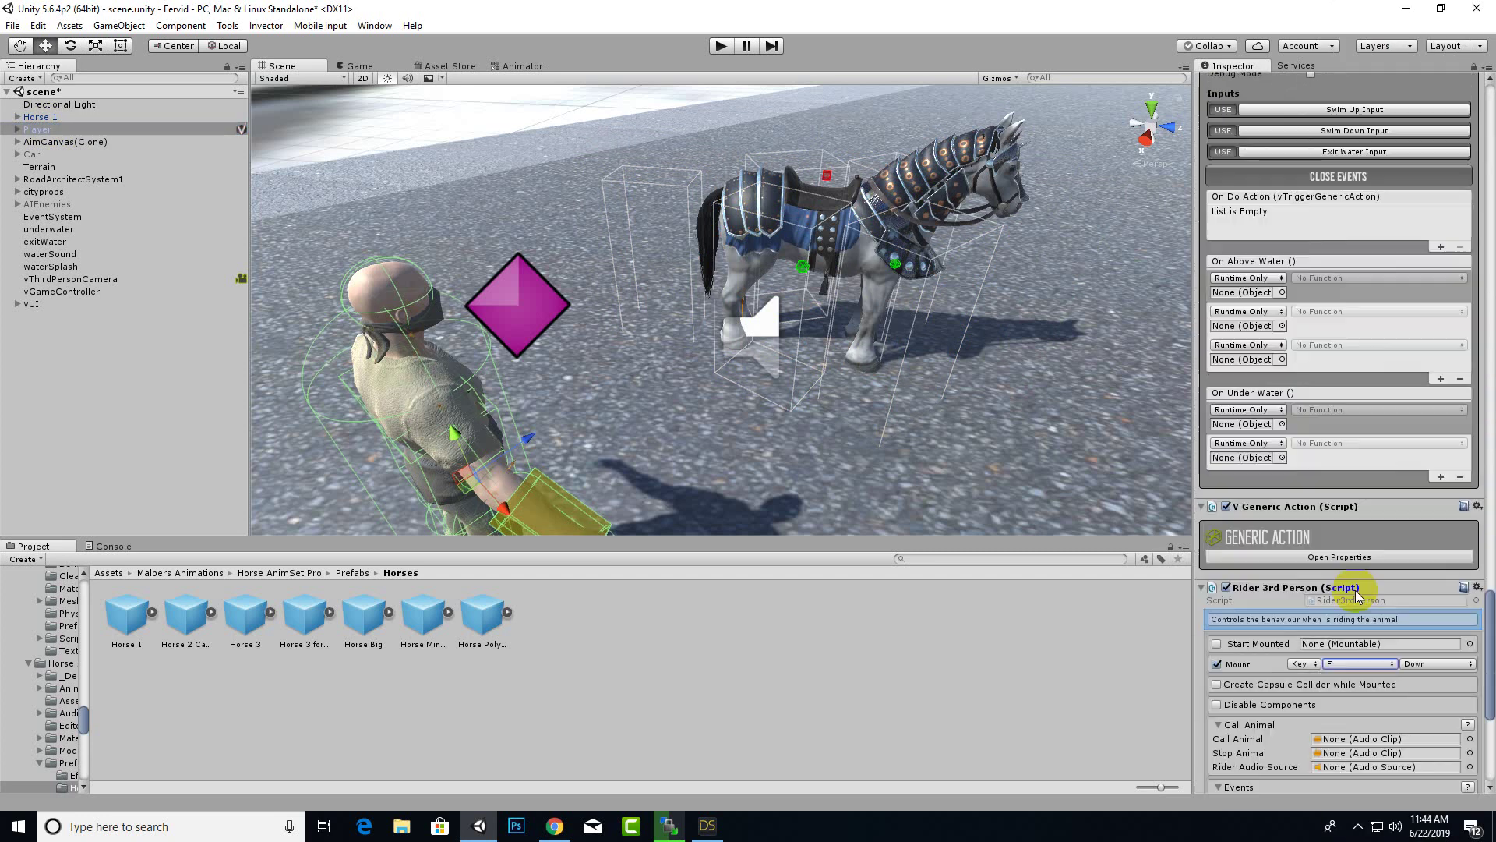
pyautogui.scroll(-1, 1357, 596)
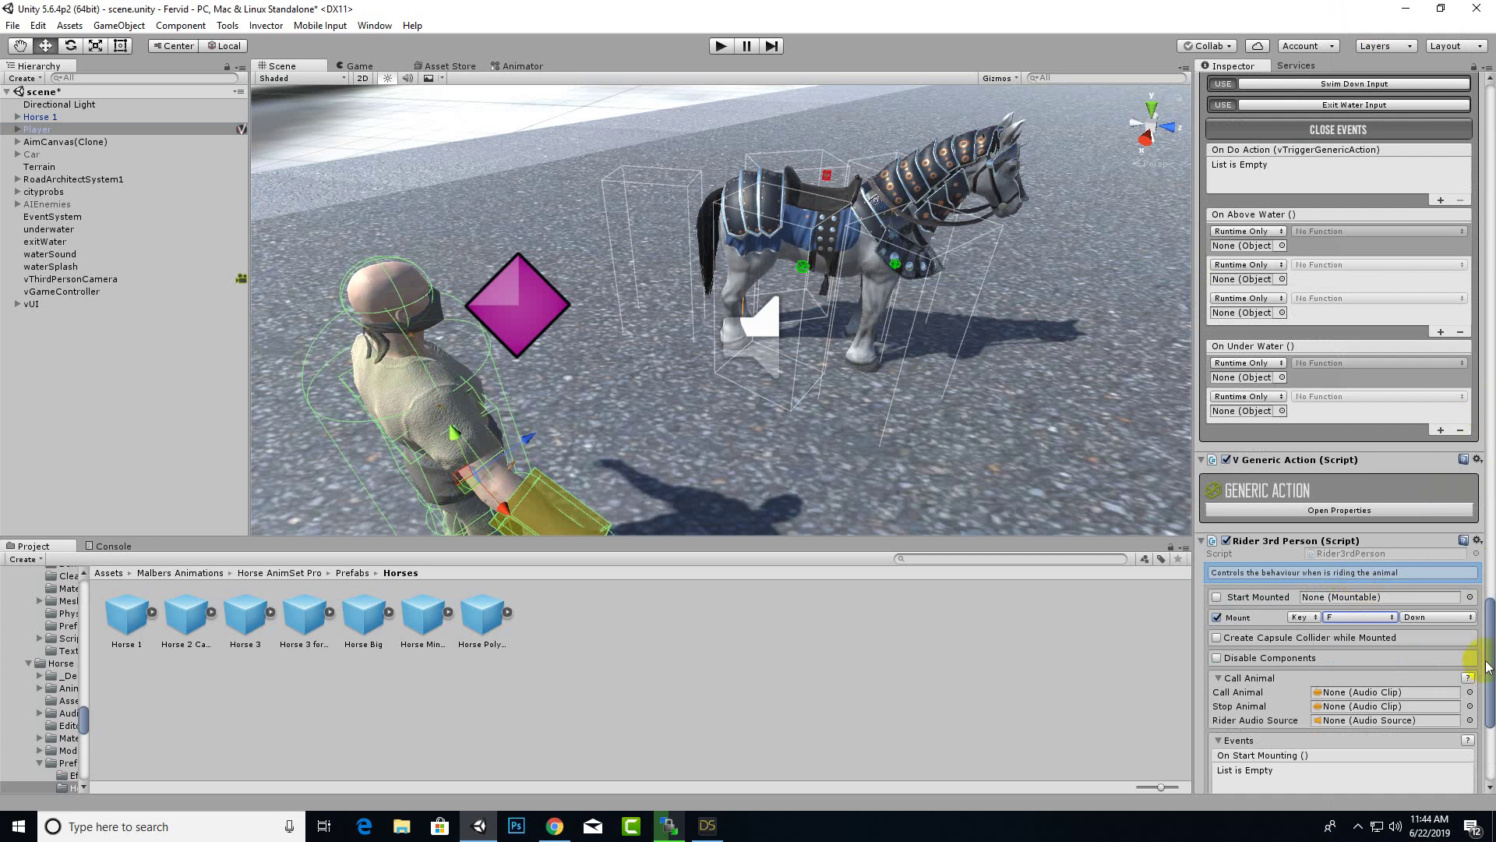
pyautogui.scroll(-7, 1433, 639)
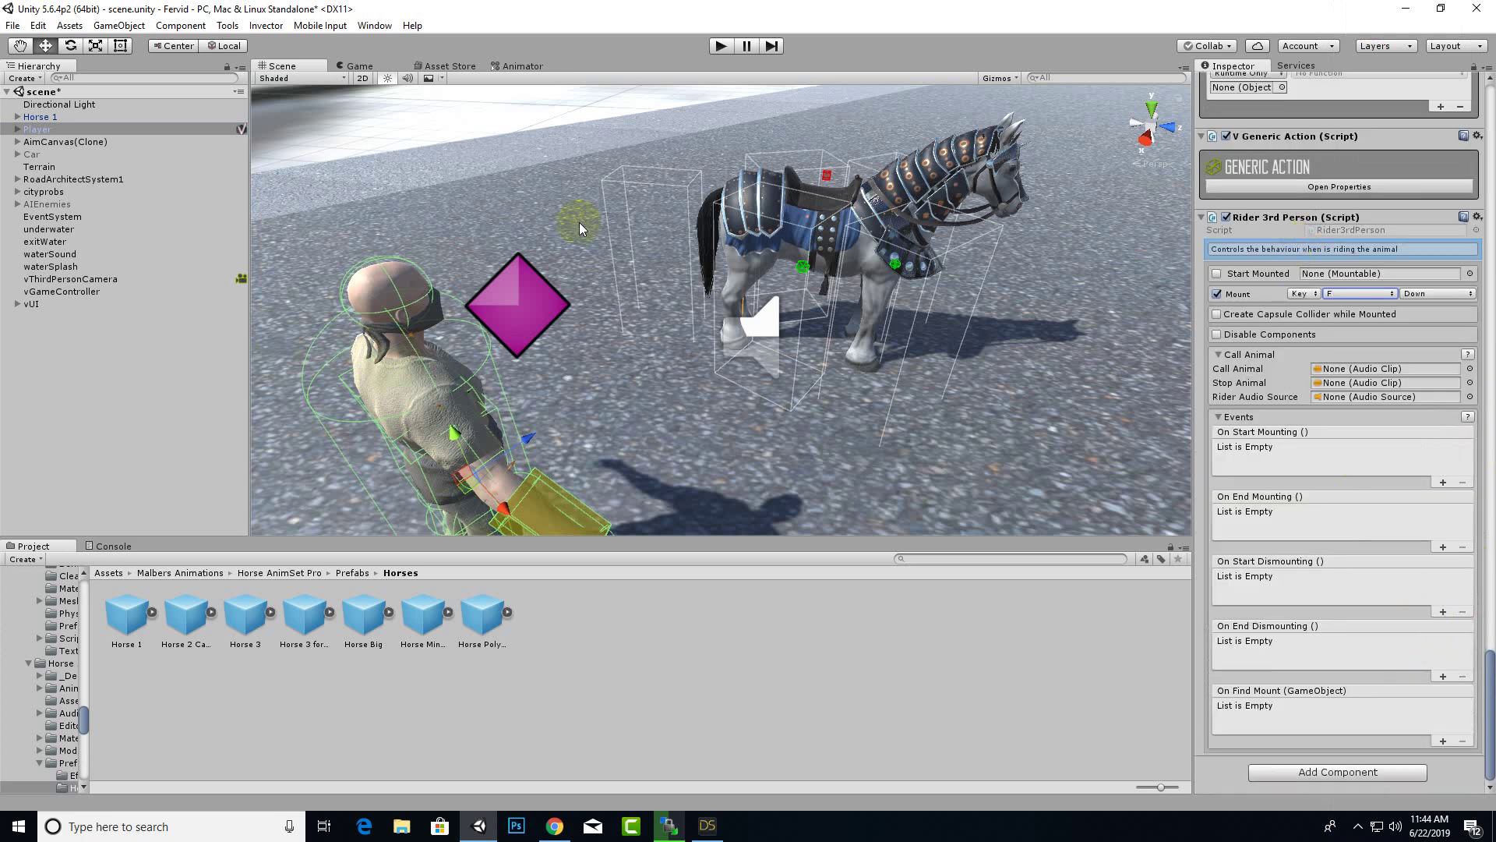
pyautogui.click(1235, 269)
pyautogui.moveTo(870, 182); pyautogui.dragTo(1375, 273)
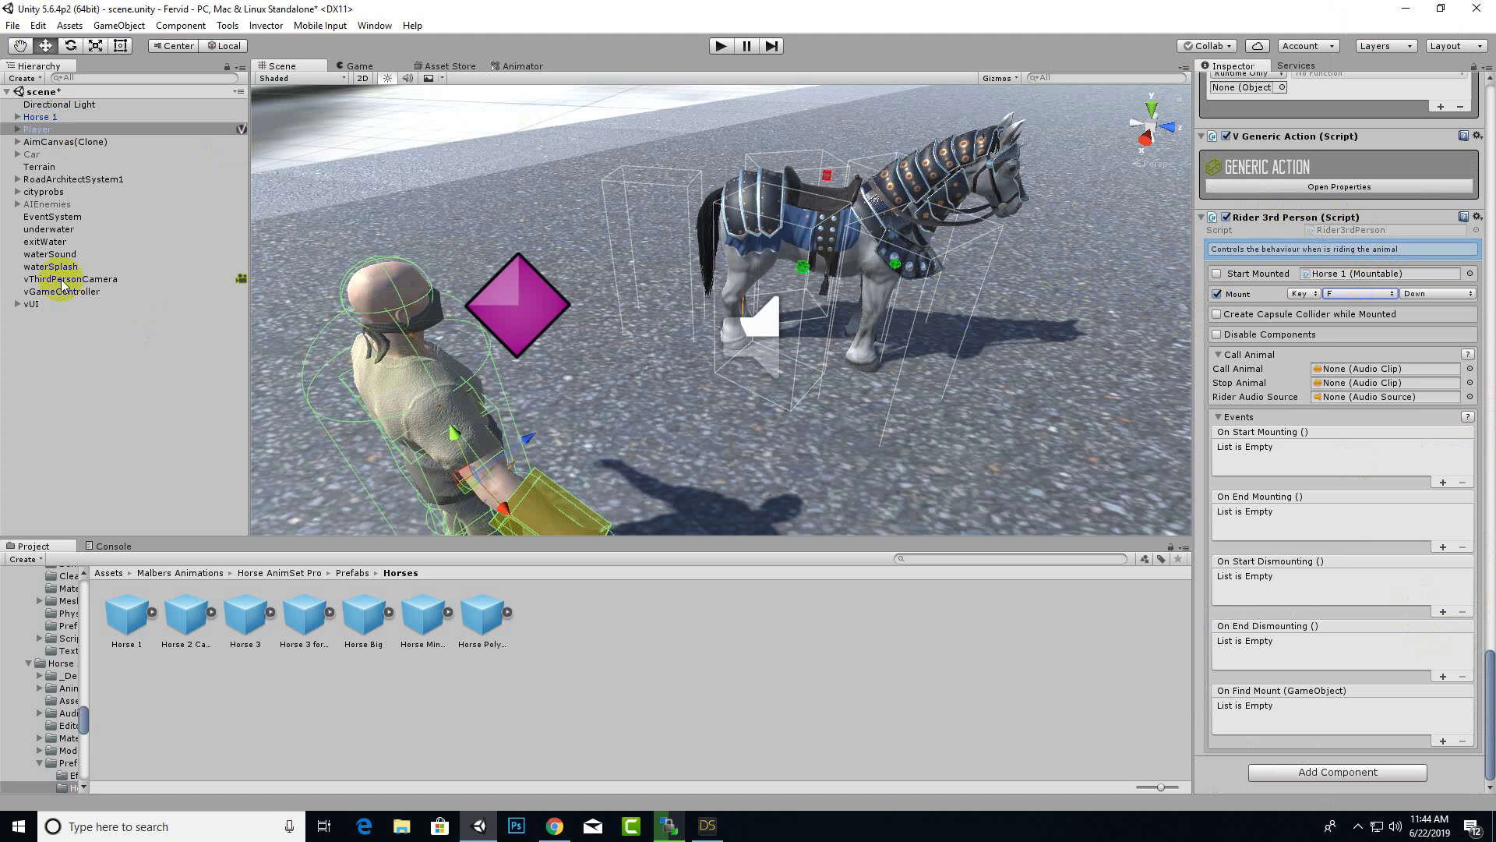
pyautogui.click(36, 26)
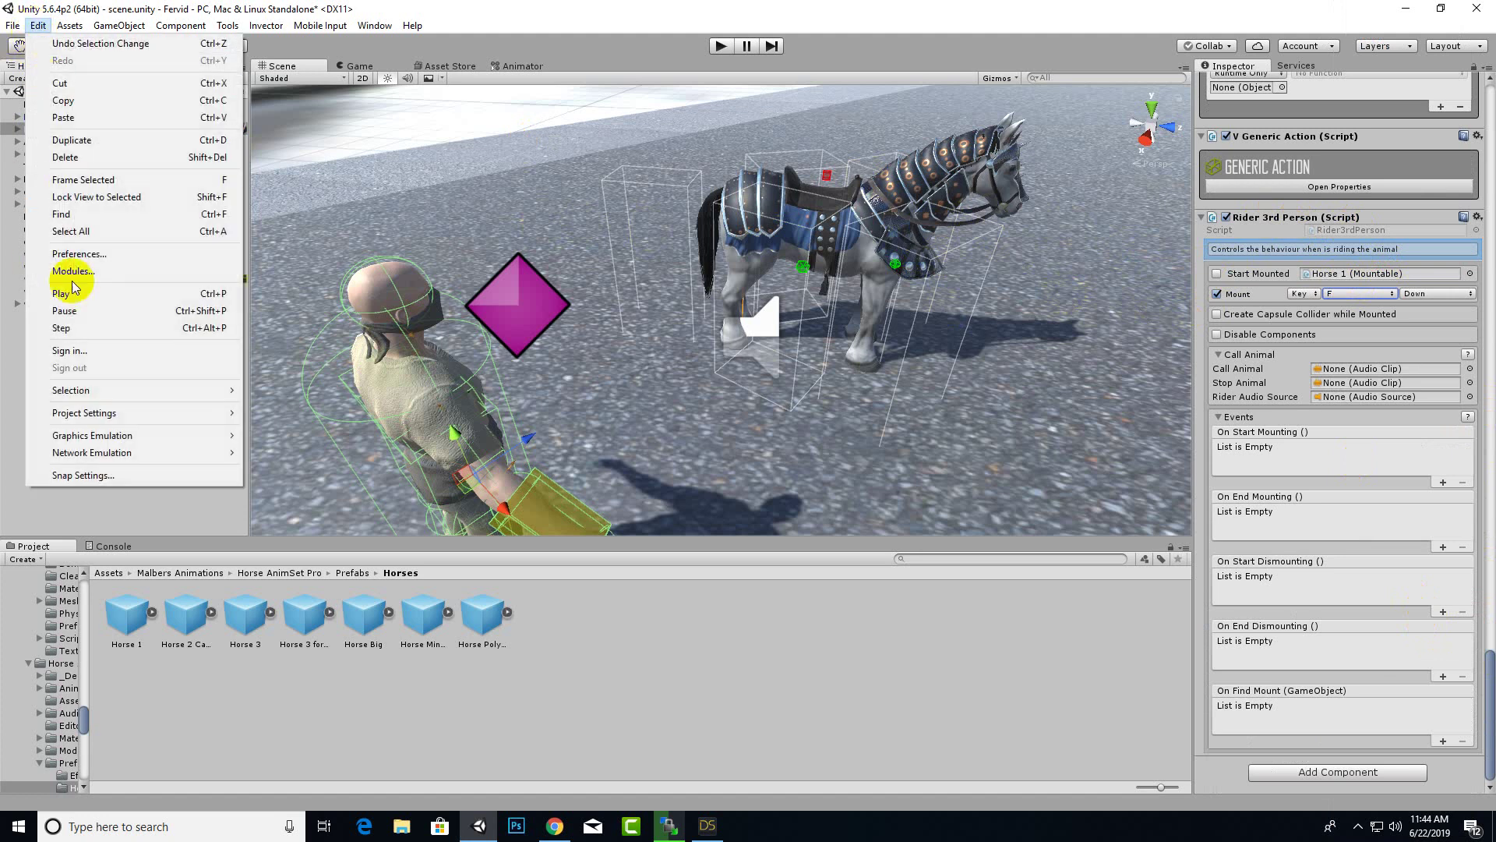
# In Project Settings > Input, raise the axes Size to 34
pyautogui.moveTo(125, 413)
pyautogui.click(274, 413)
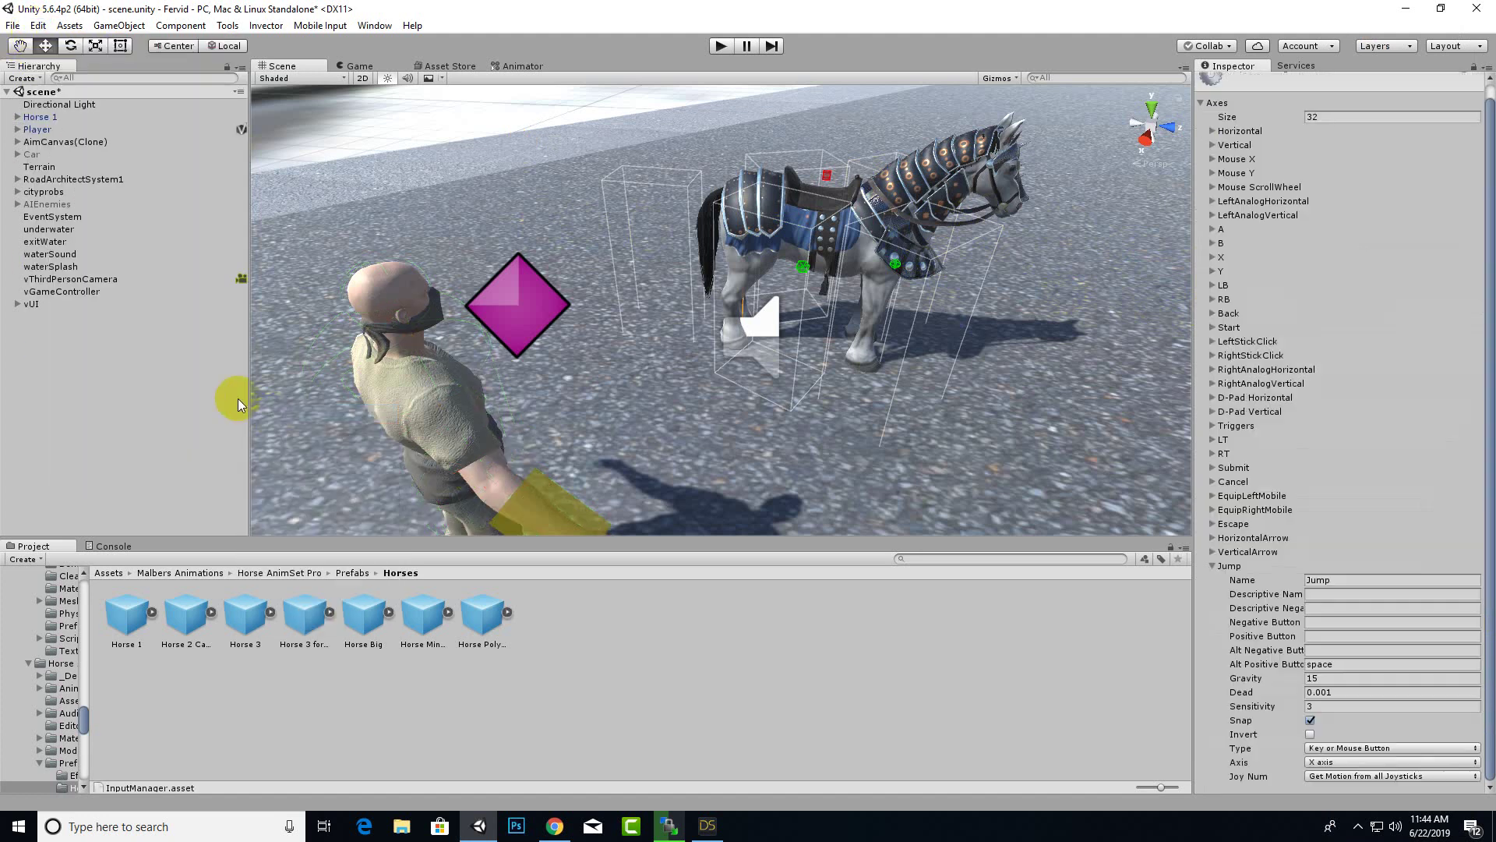
pyautogui.click(1366, 115)
pyautogui.write('34')
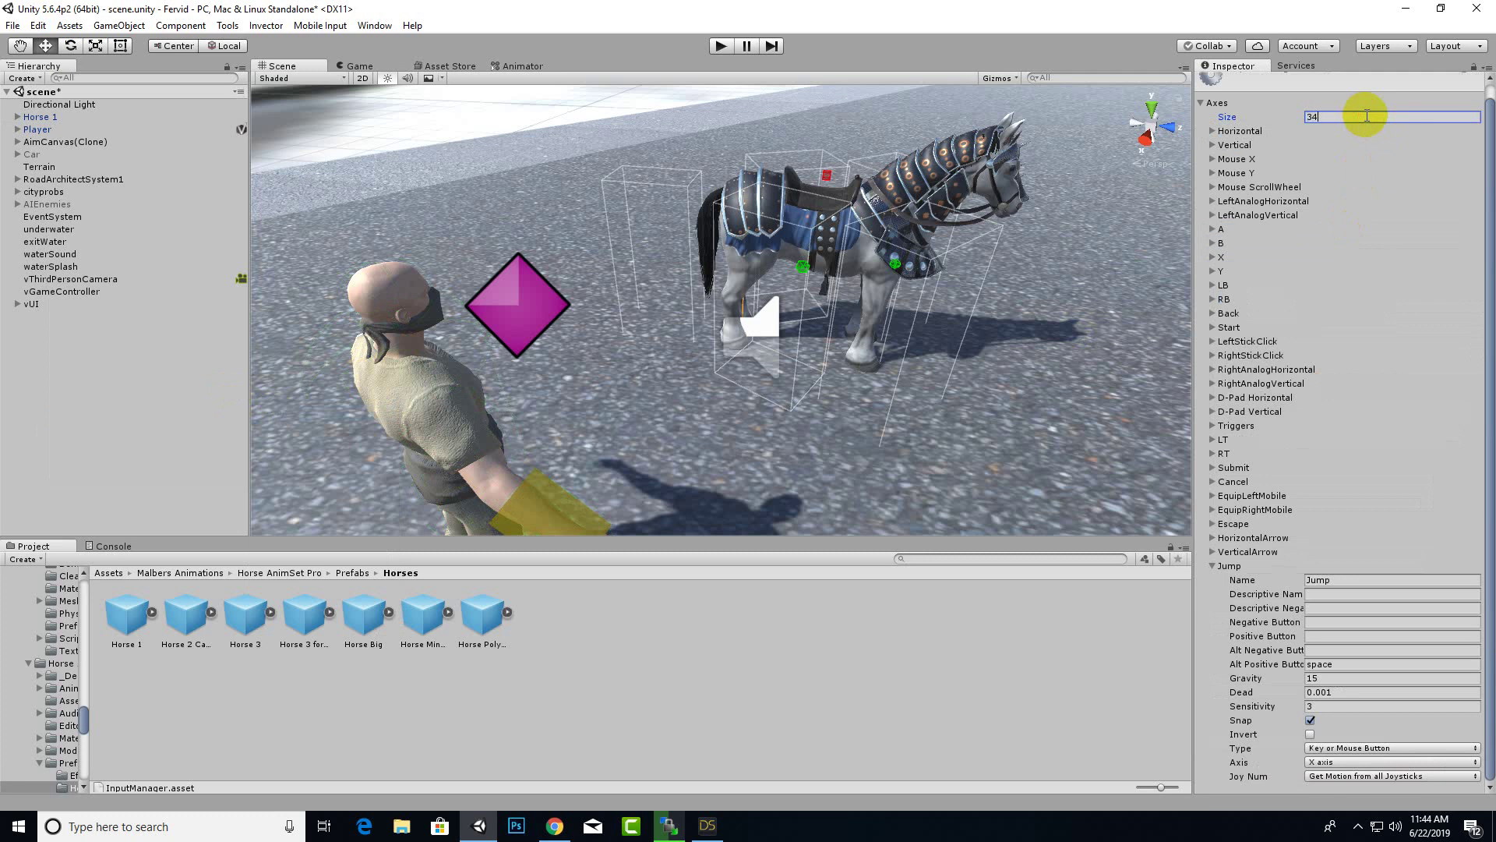
pyautogui.press('Return')
pyautogui.scroll(-5, 1372, 600)
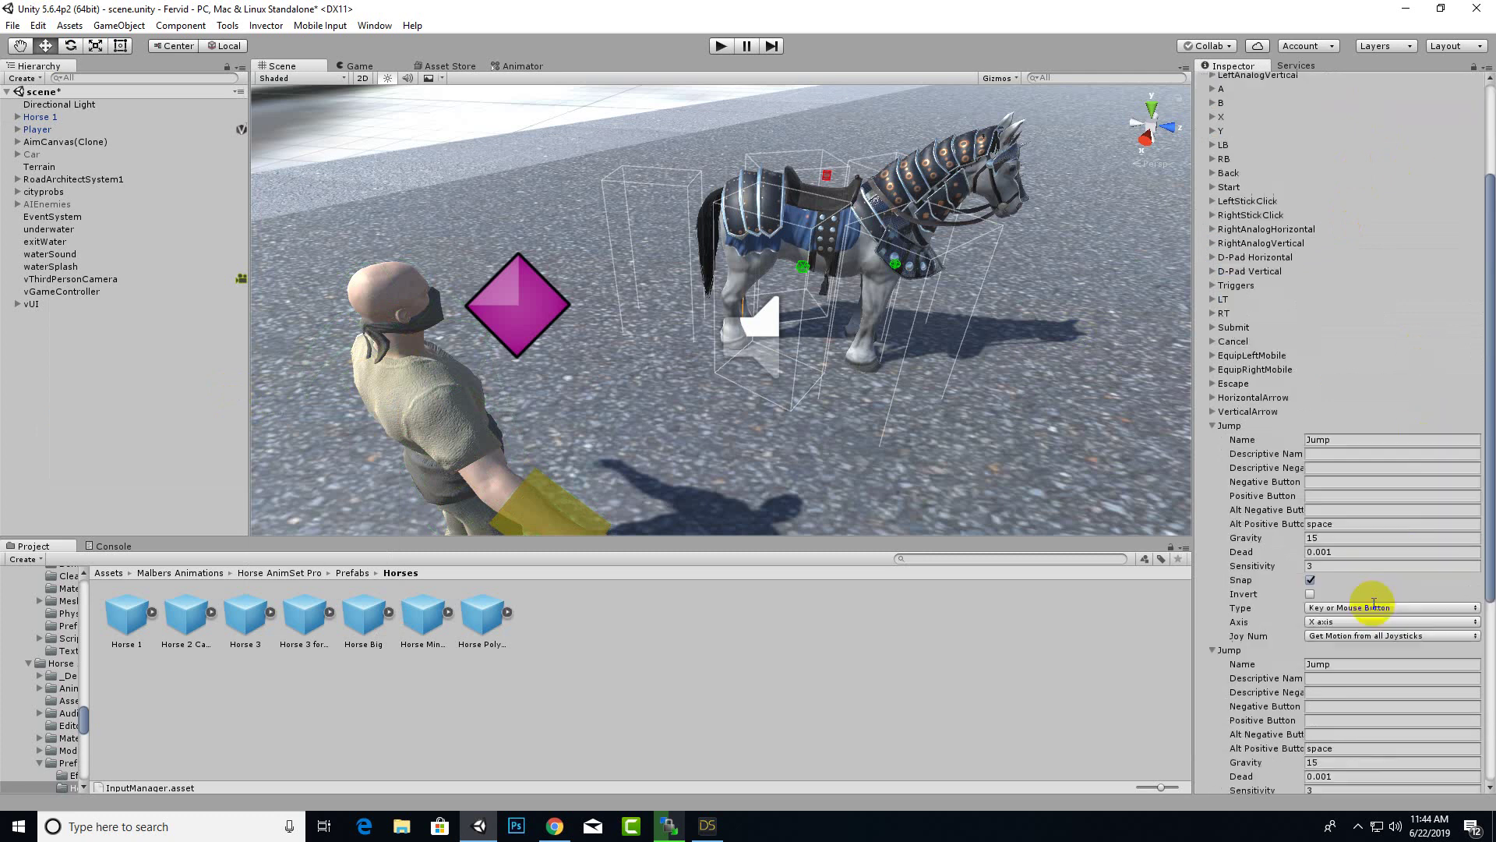
pyautogui.scroll(-5, 1371, 600)
# Name the new axes Fire1 (alt button mouse 0) and Fire3 (mouse 1), then save the scene
pyautogui.click(1360, 356)
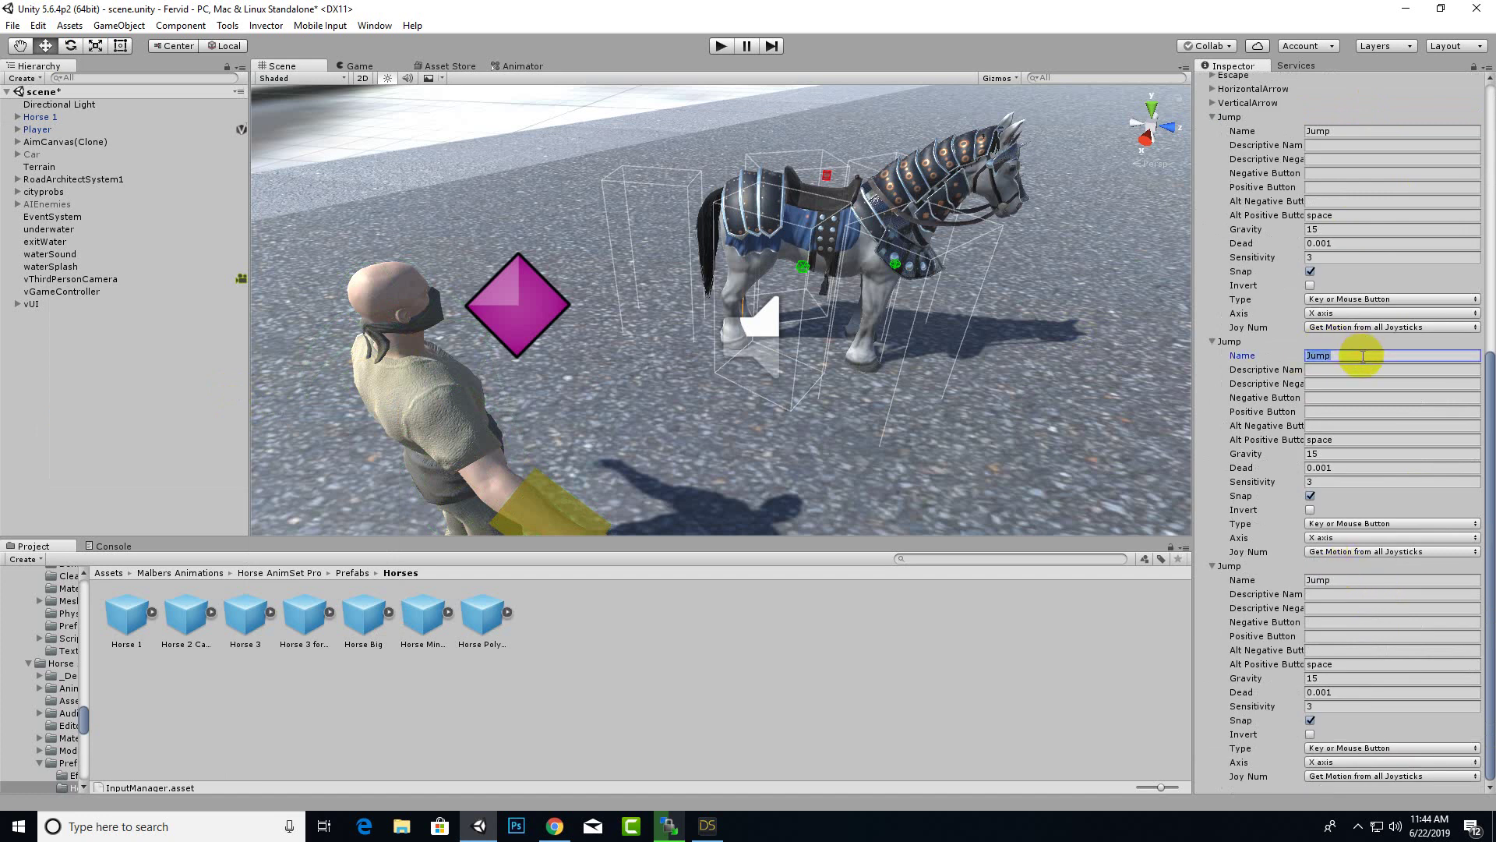
pyautogui.write('F')
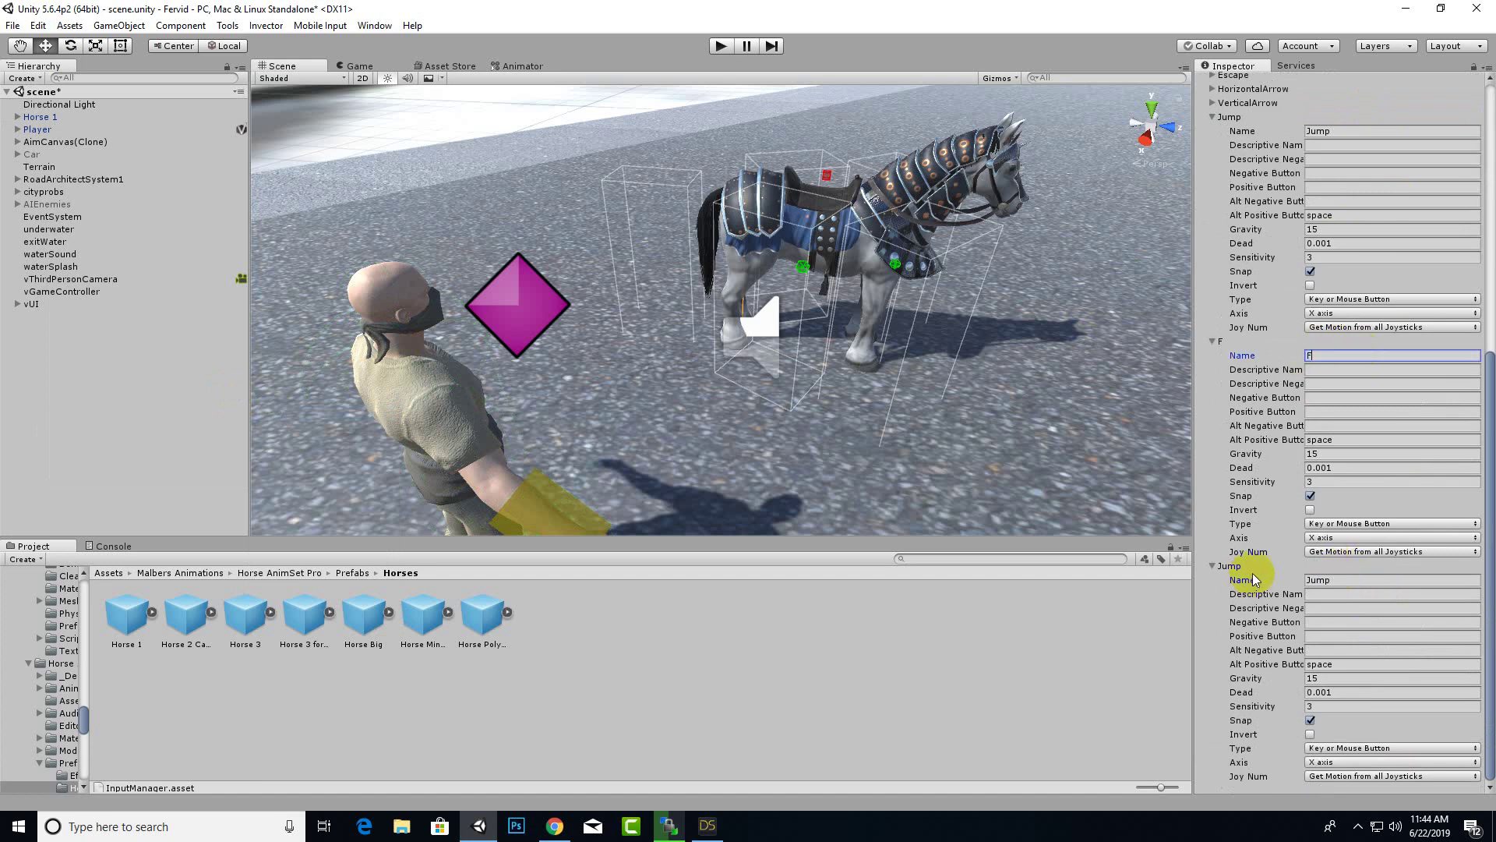
pyautogui.write('ire')
pyautogui.write('1')
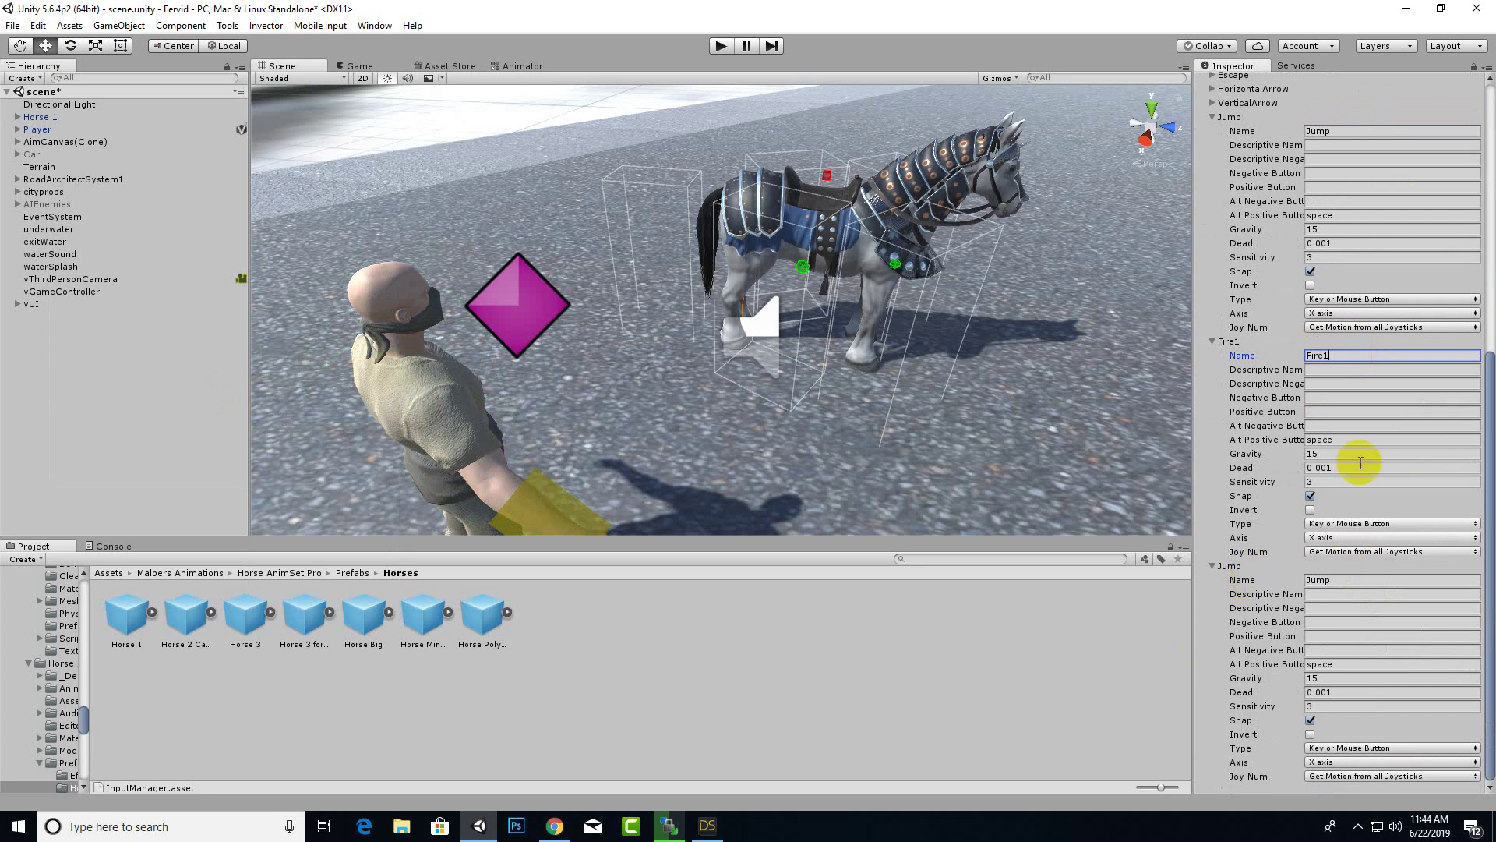
pyautogui.click(1369, 441)
pyautogui.write('mouse 0')
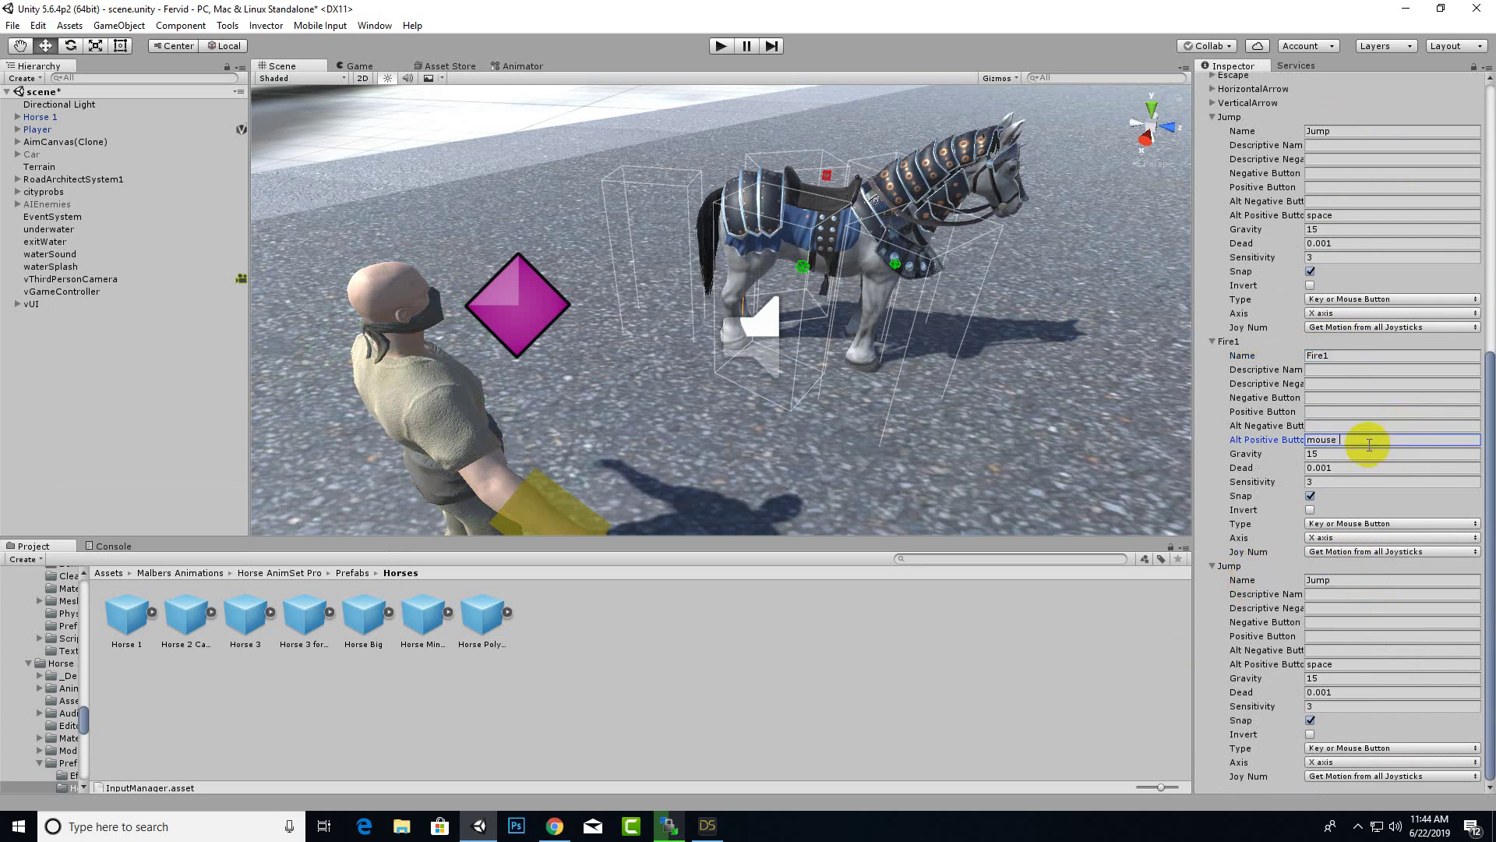
pyautogui.click(1356, 581)
pyautogui.write('Fire3')
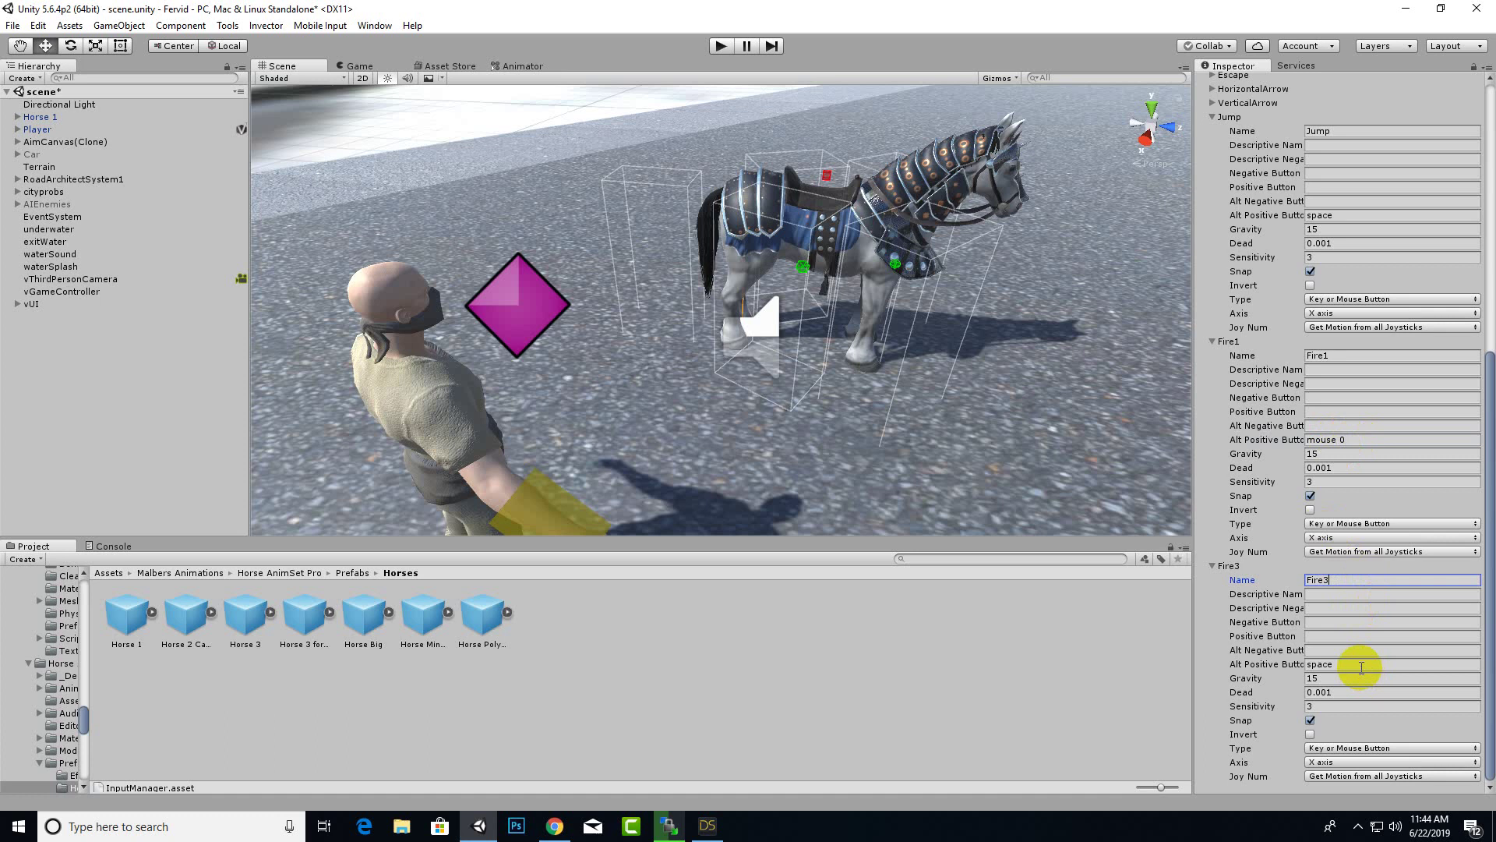
pyautogui.click(1372, 663)
pyautogui.write('mouse 1')
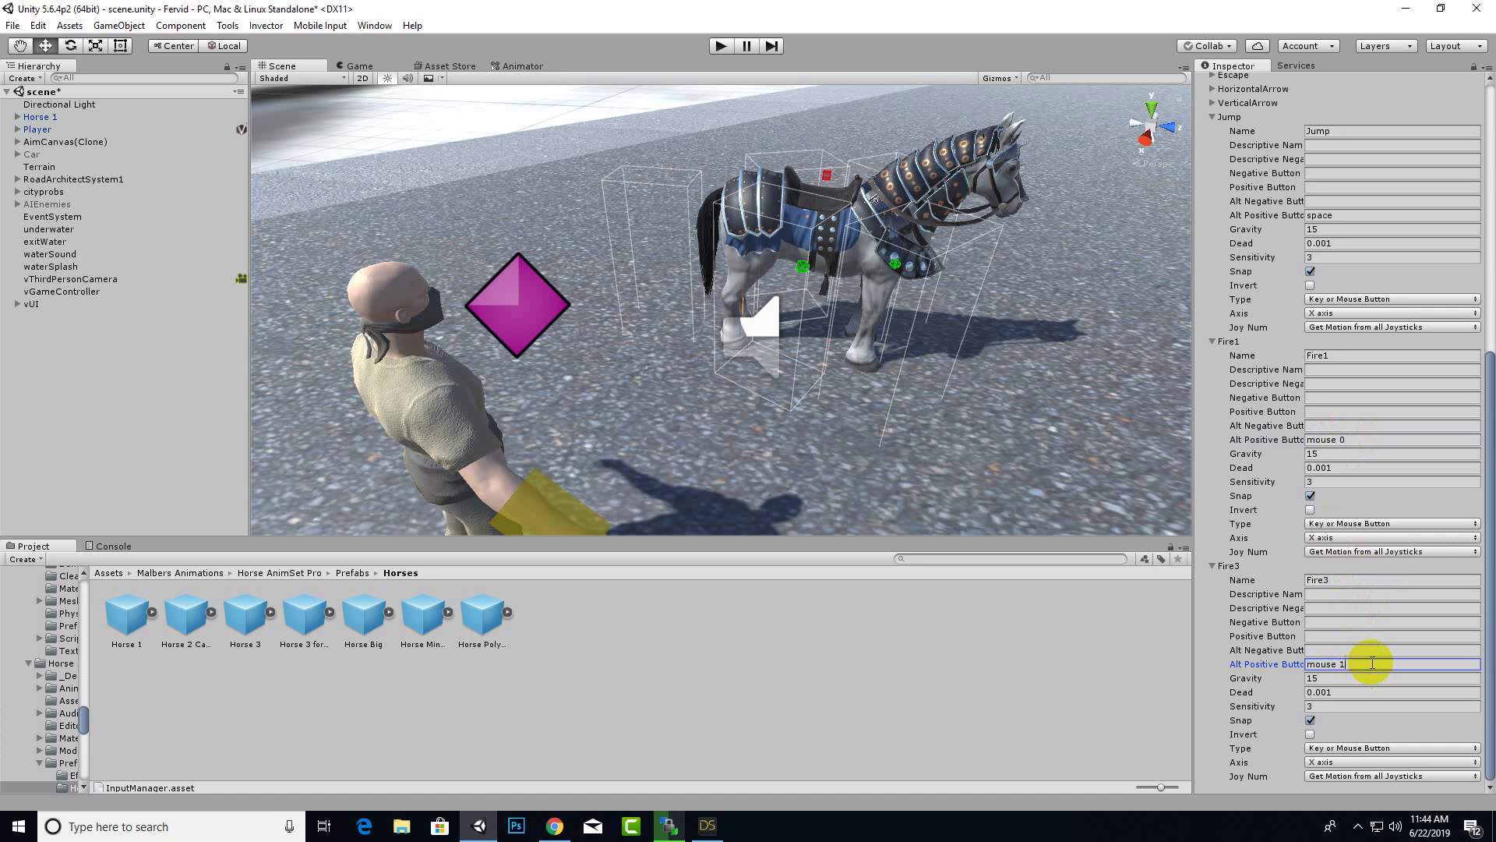
pyautogui.hotkey('ctrl', 's')
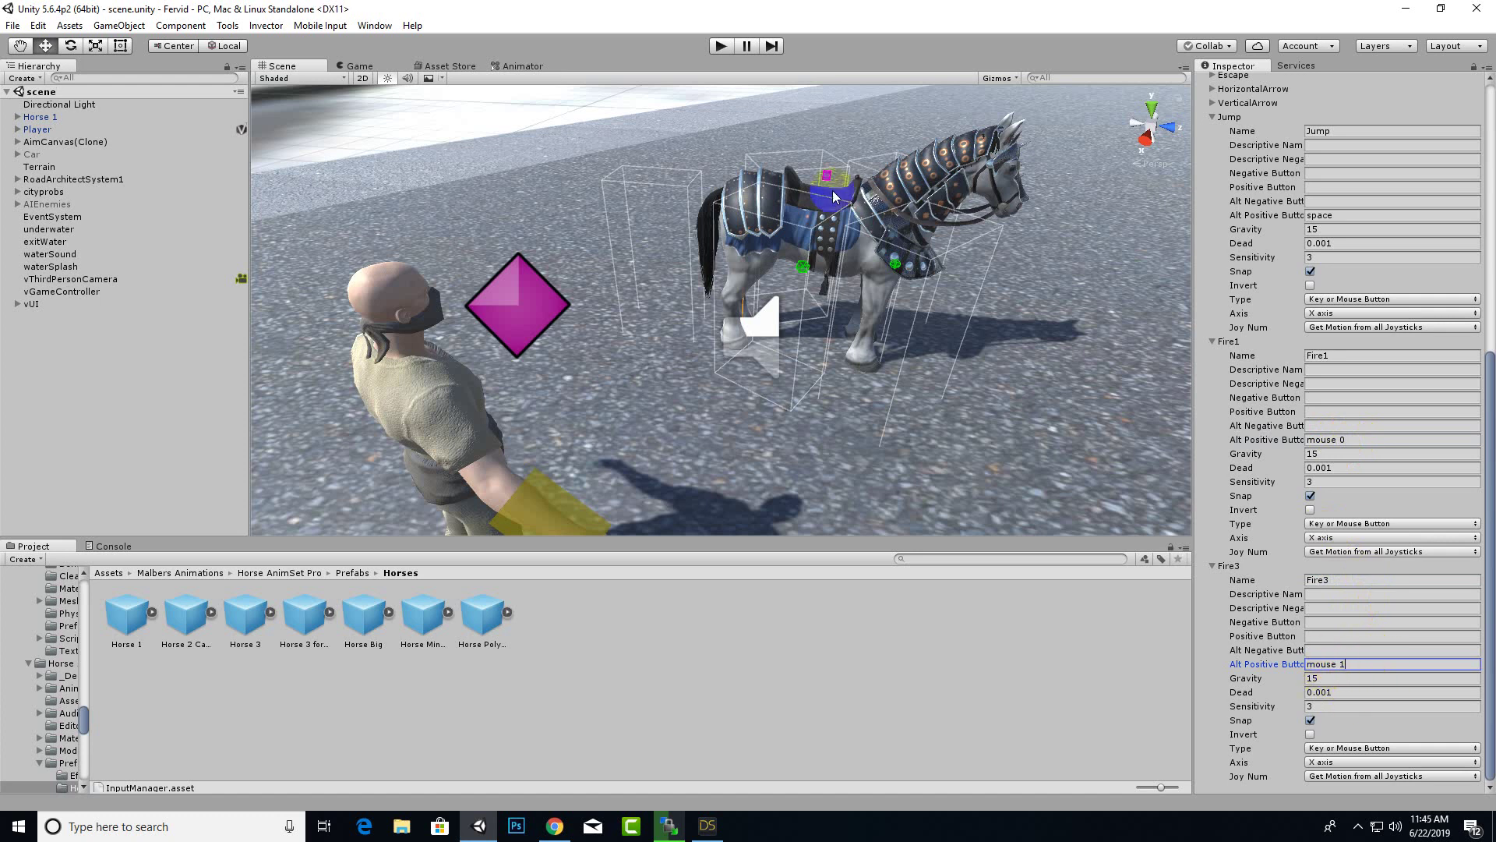
pyautogui.click(721, 45)
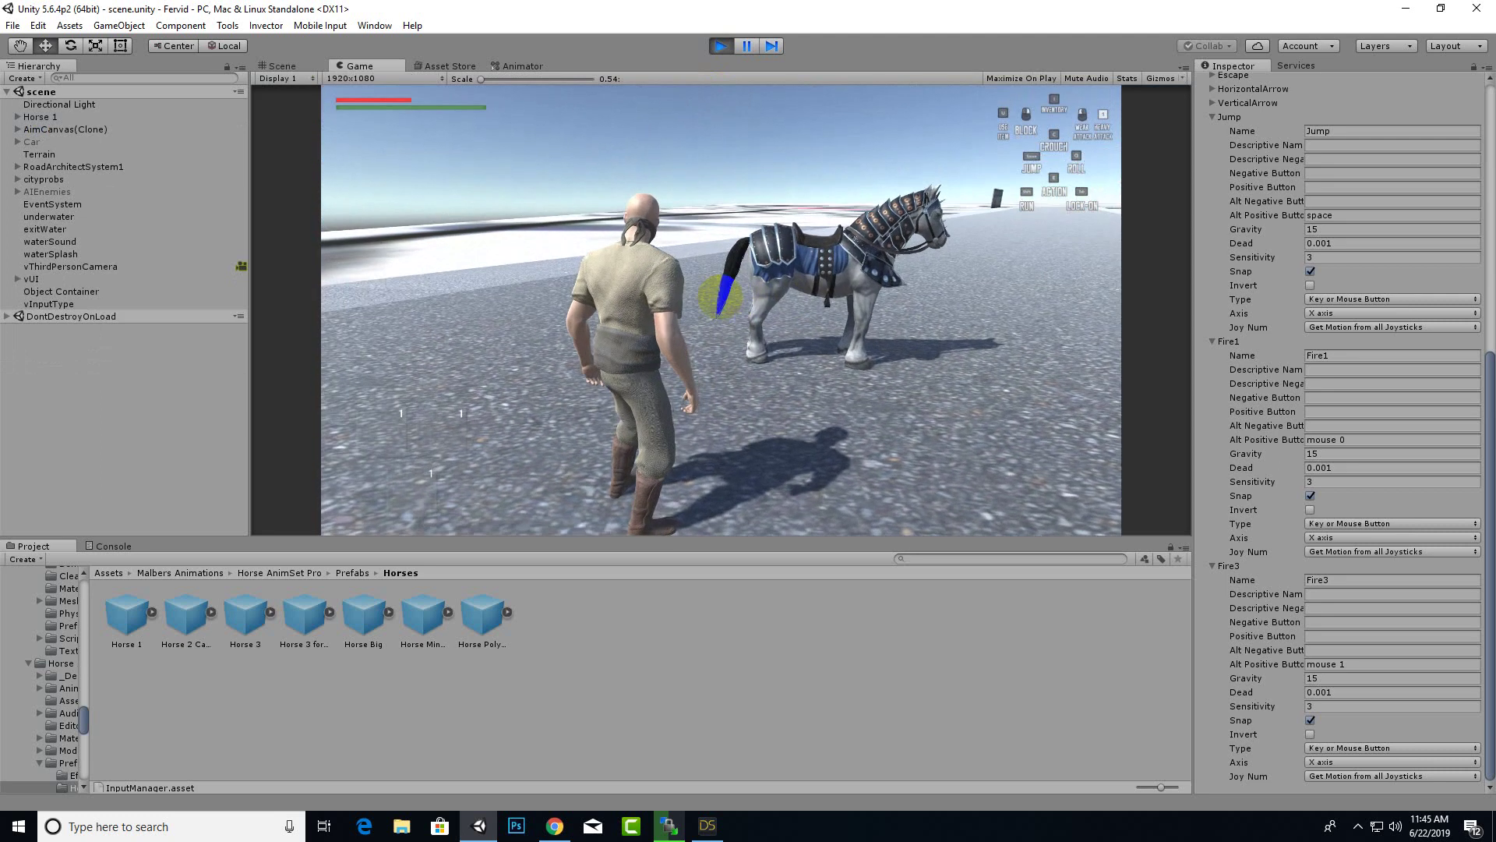
pyautogui.press('w')
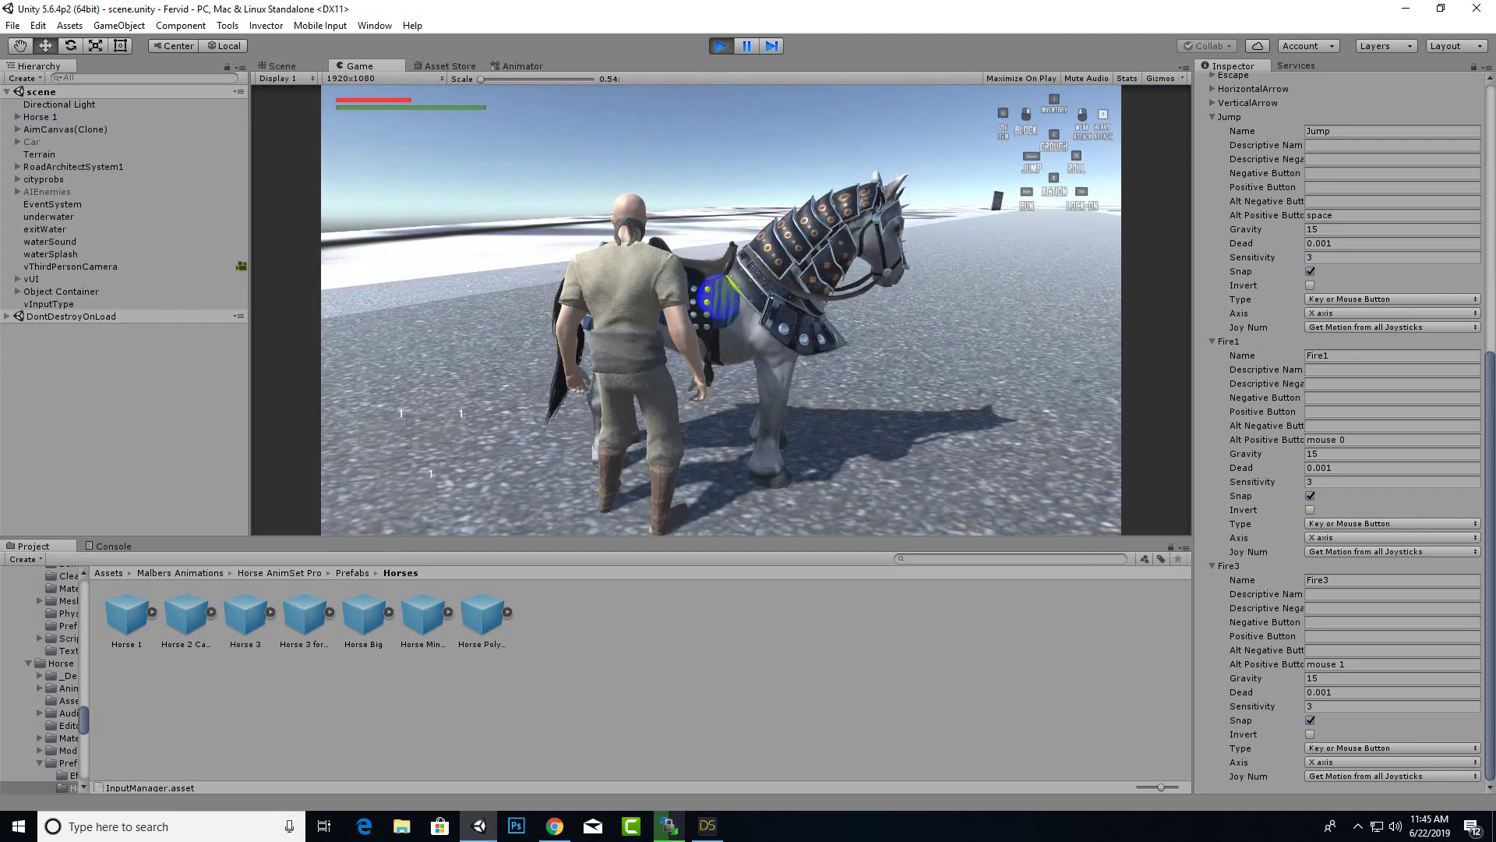
pyautogui.press('e')
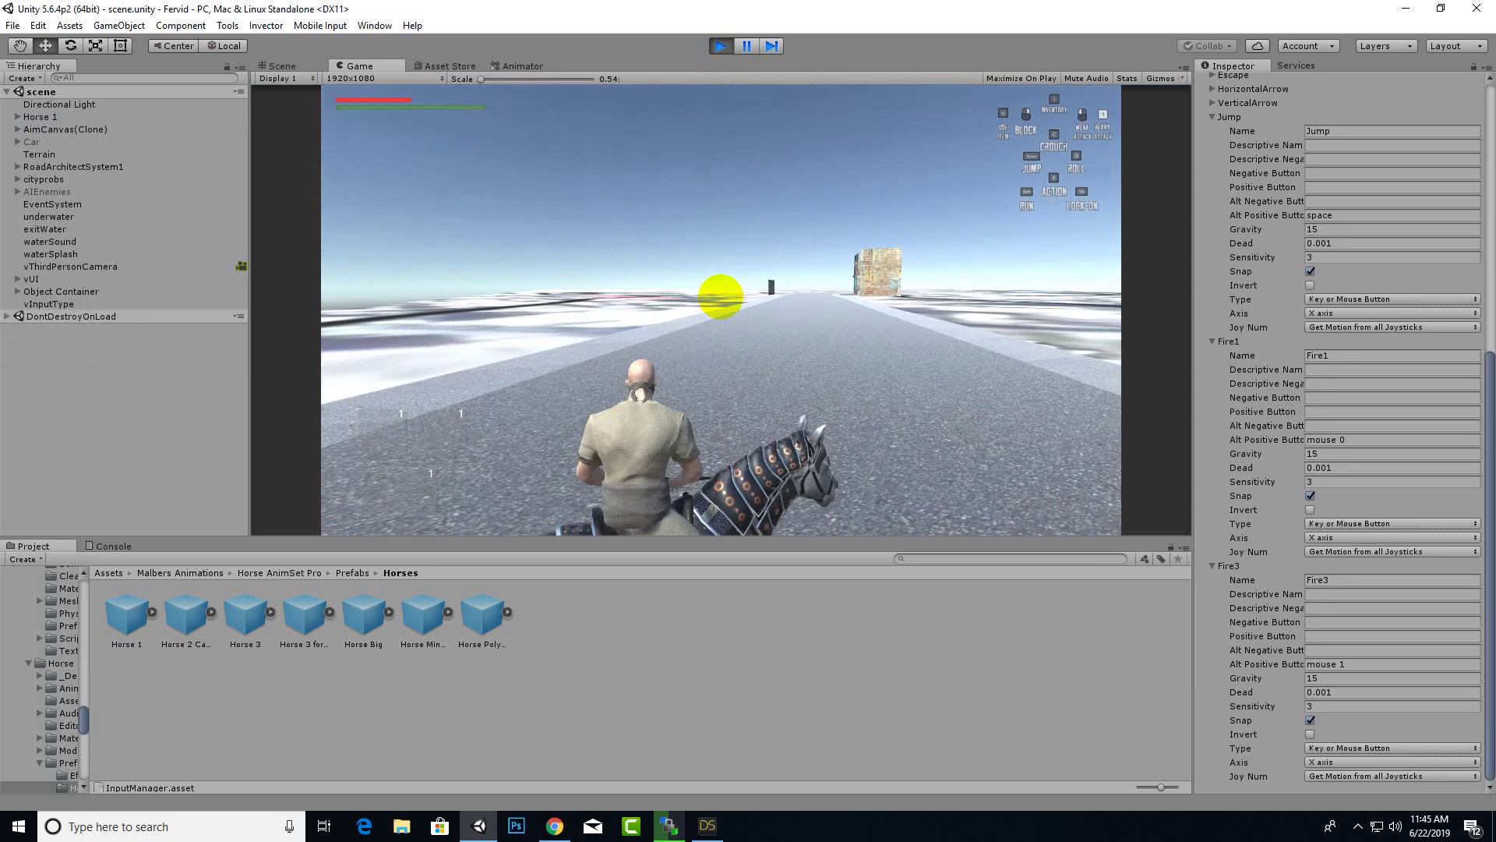
pyautogui.press('a')
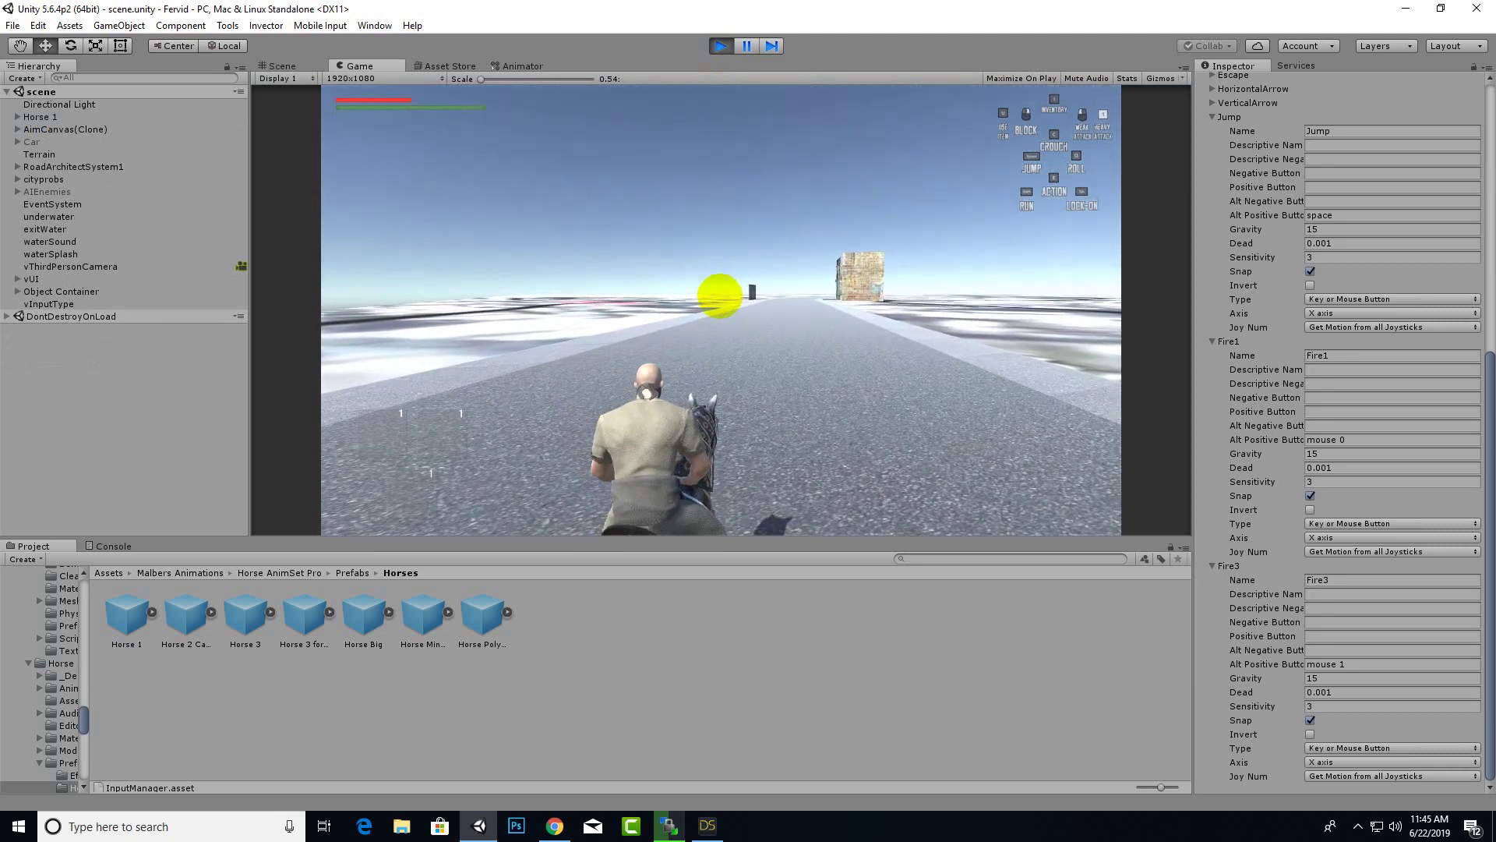
pyautogui.press('w')
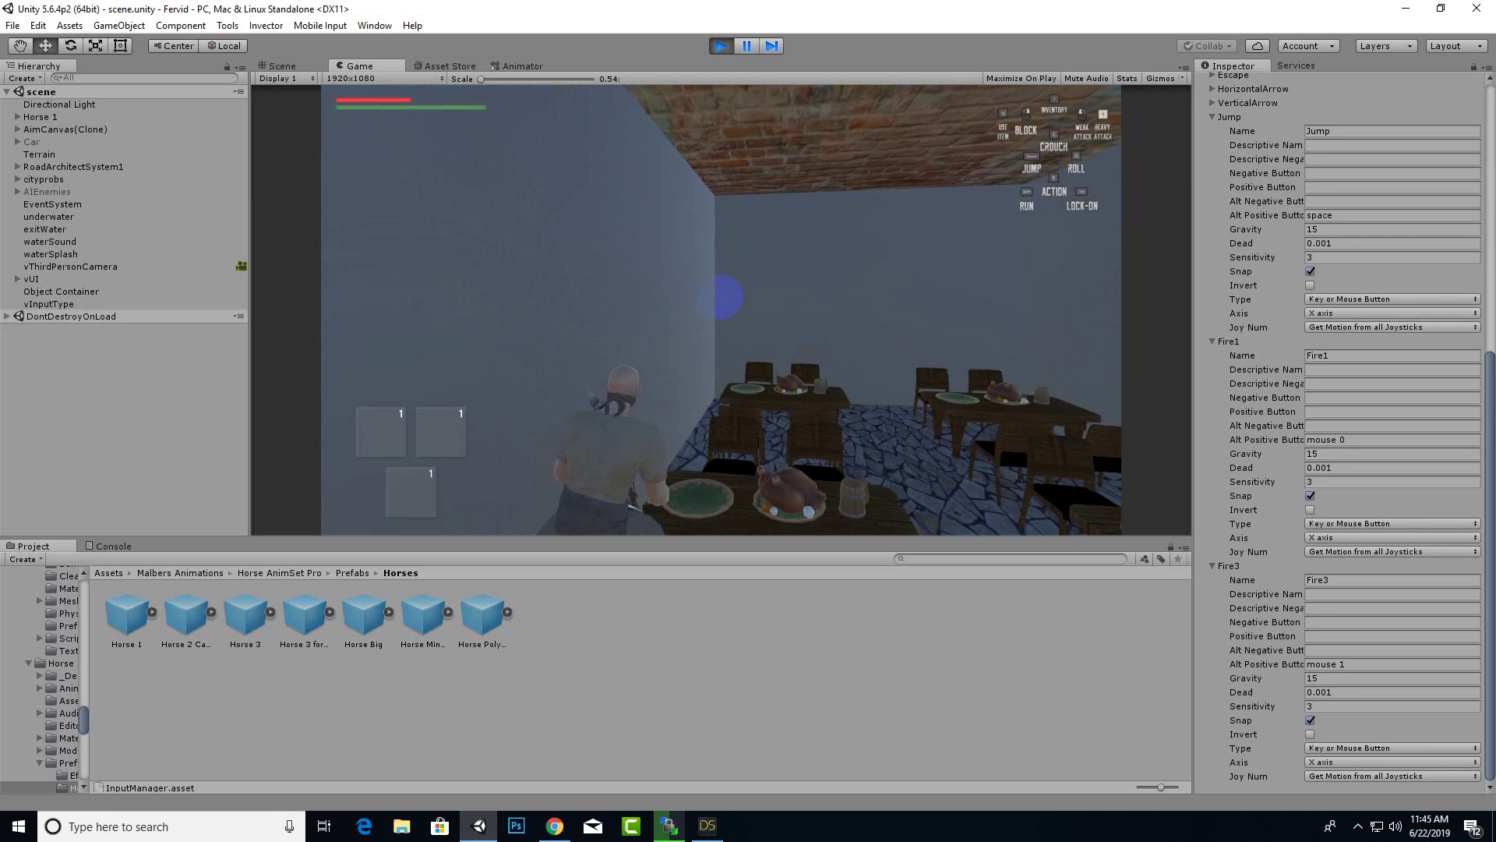
pyautogui.click(723, 45)
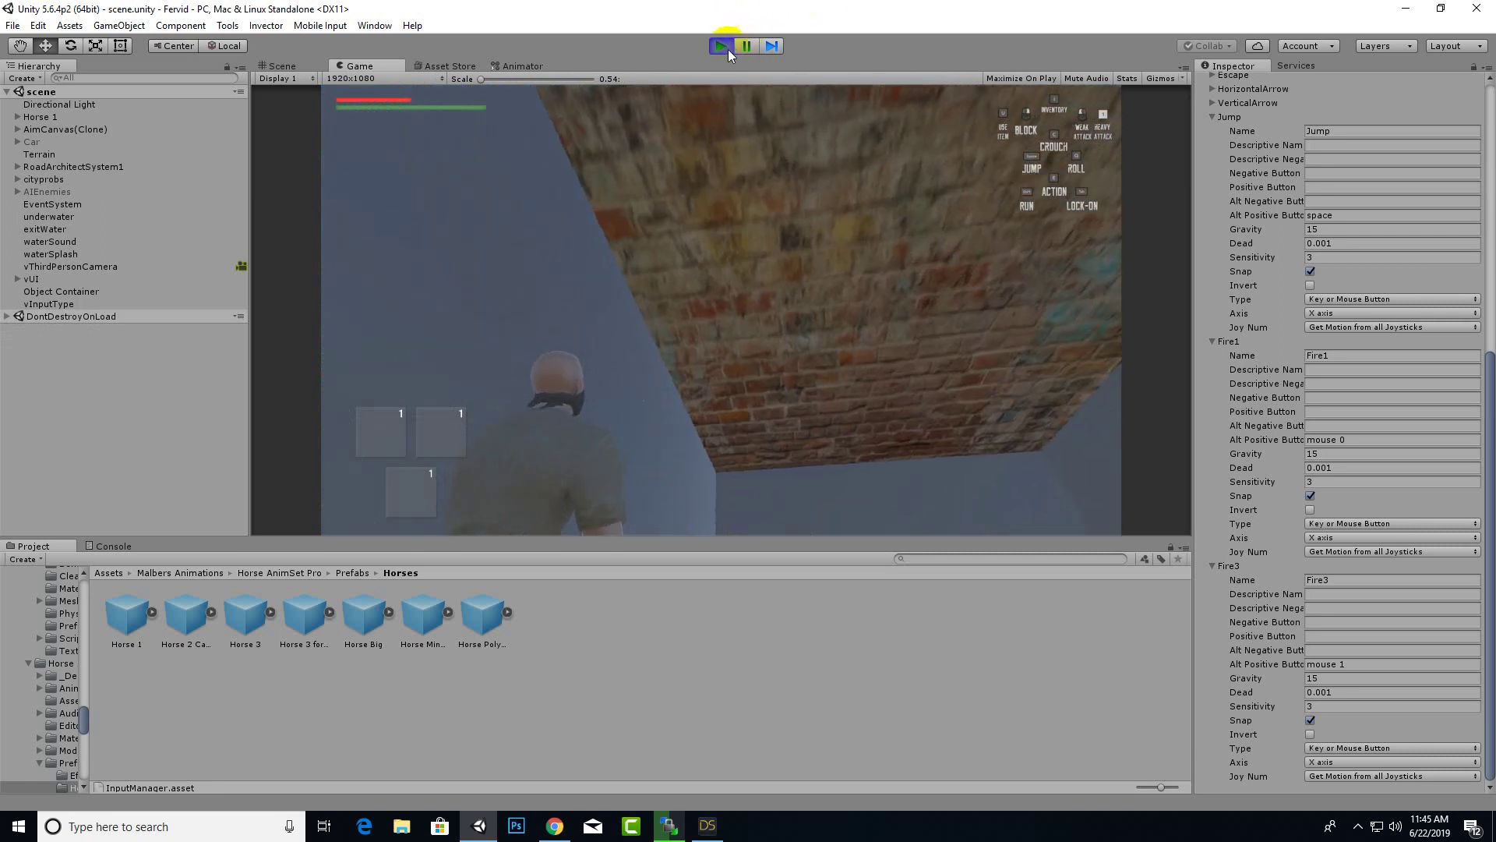